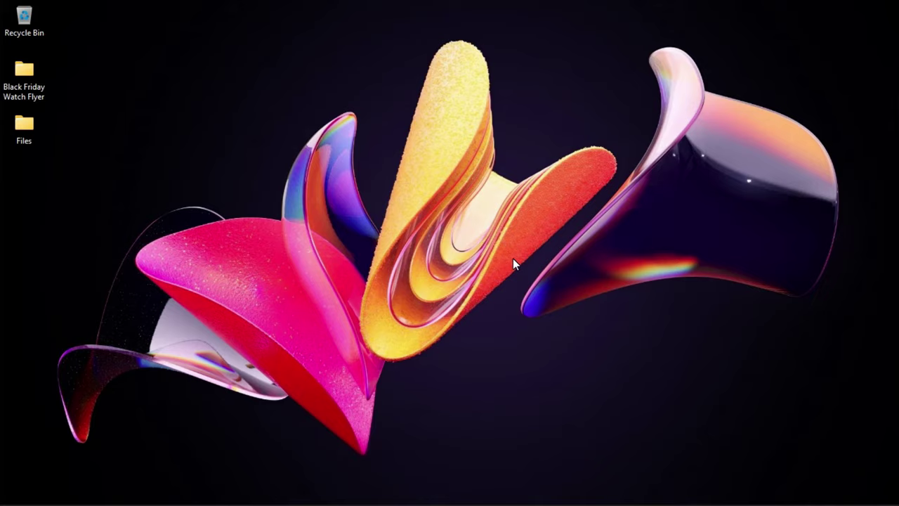
# Step: Restore the Photoshop window from the taskbar
pyautogui.click(580, 495)
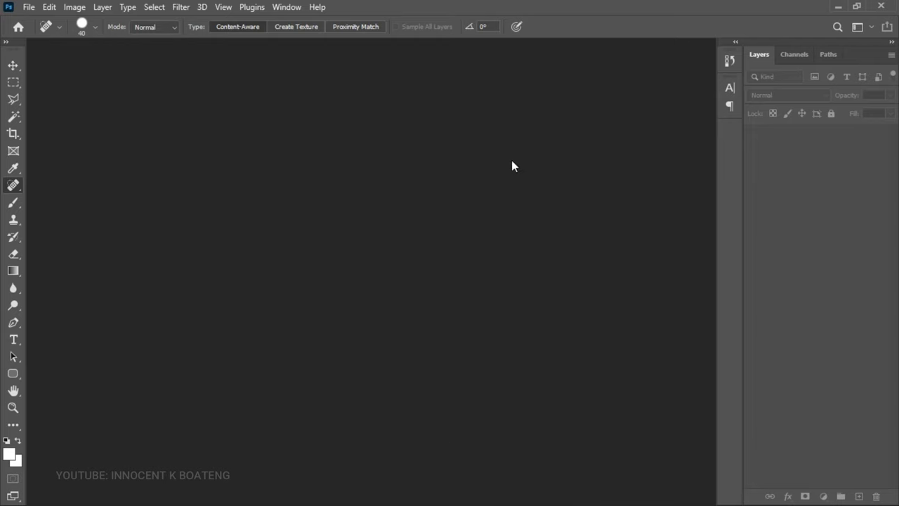
# Step: Create Untitled-1, a 4 × 4 inch (1200 × 1200 px), 300 ppi document
pyautogui.hotkey('ctrl', 'n')
pyautogui.moveTo(408, 20)
pyautogui.mouseDown()
pyautogui.moveTo(407, 59)
pyautogui.moveTo(397, 24)
pyautogui.mouseUp()
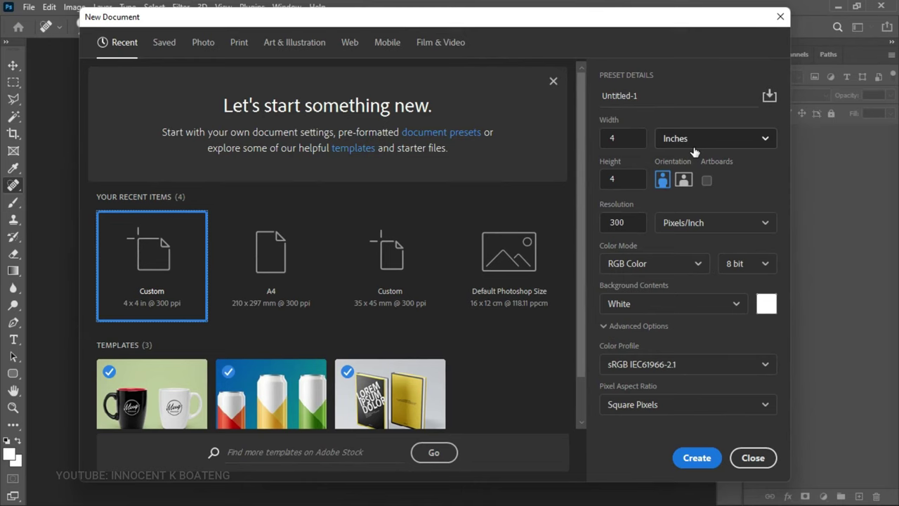
pyautogui.click(636, 141)
pyautogui.press('Tab')
pyautogui.click(678, 239)
pyautogui.click(621, 223)
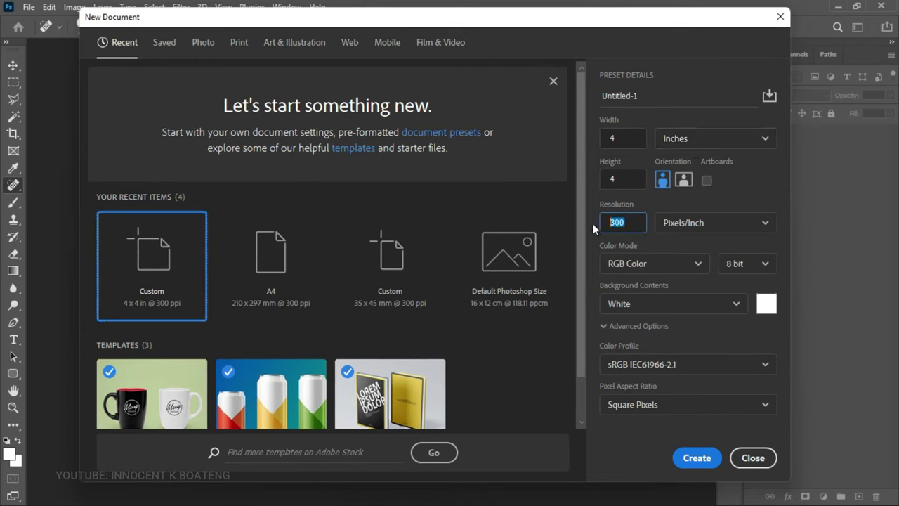
pyautogui.click(690, 458)
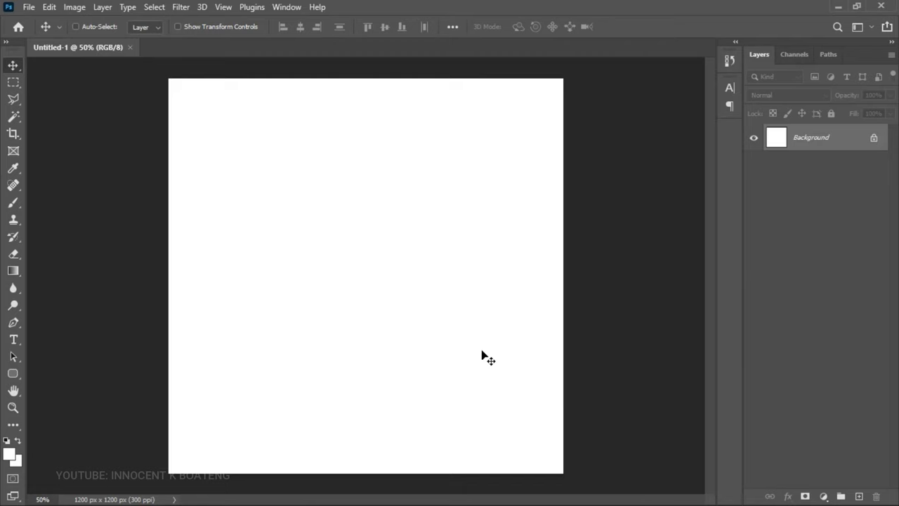
# Step: Add a Gradient fill layer using the dark-to-blue preset gradient
pyautogui.click(822, 497)
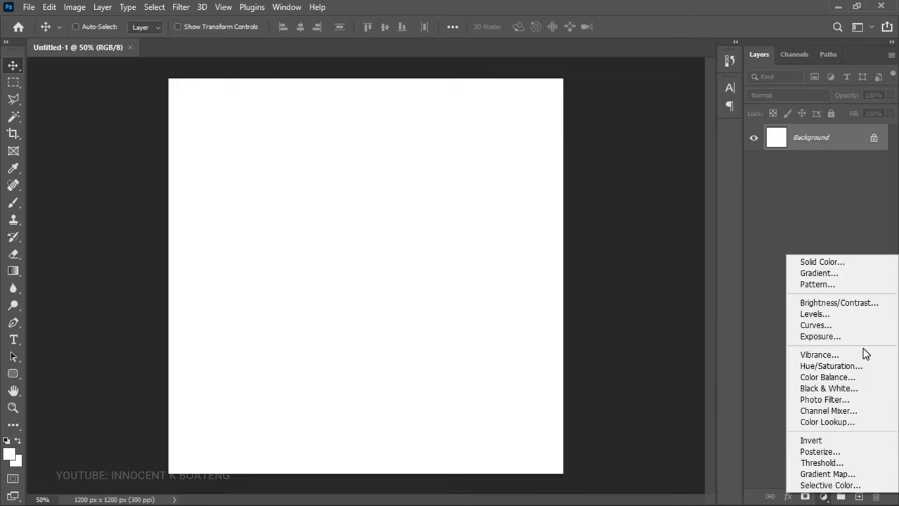
pyautogui.click(835, 278)
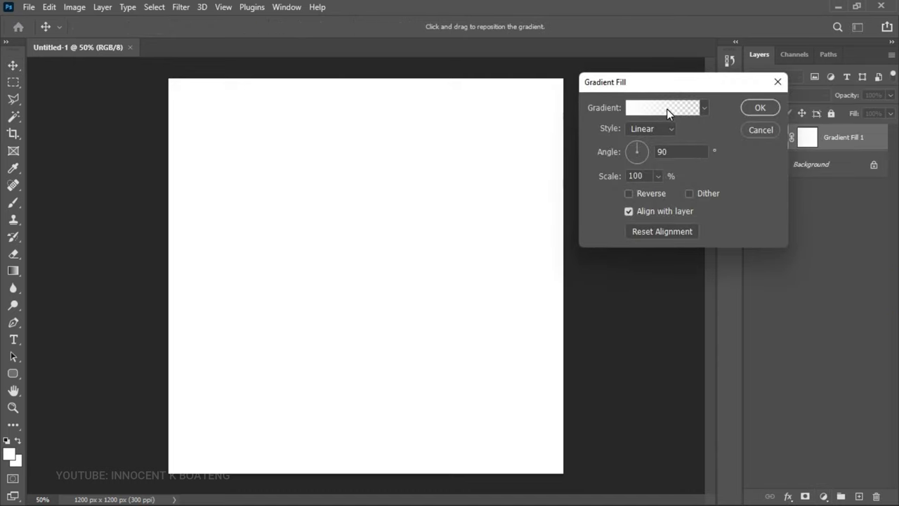
pyautogui.click(667, 109)
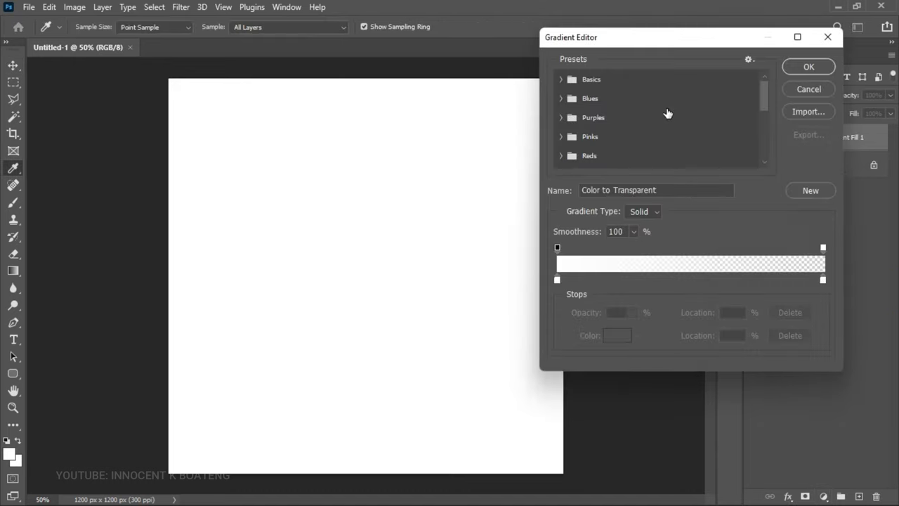
pyautogui.scroll(-5, 667, 112)
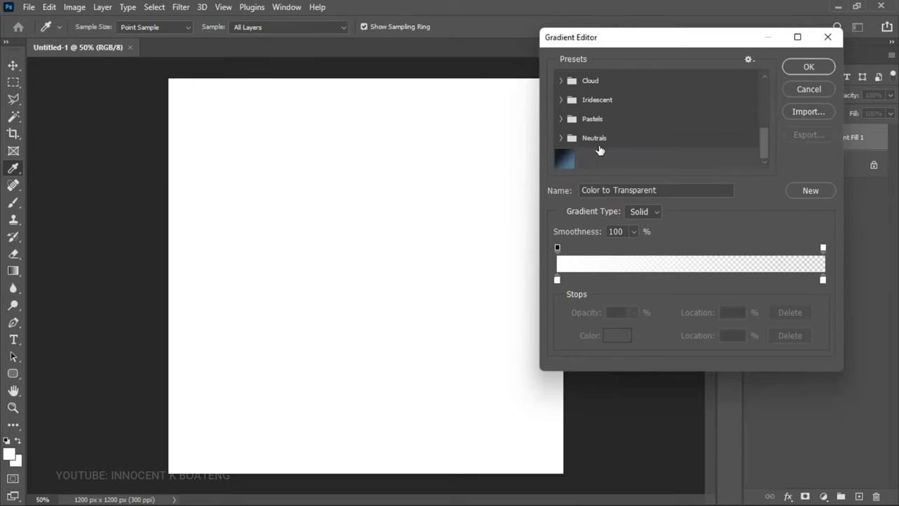
pyautogui.click(555, 159)
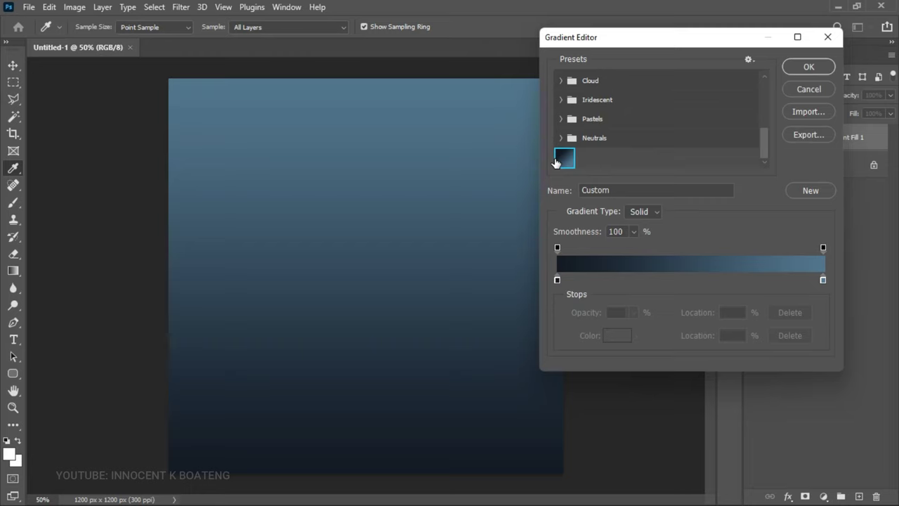
# Step: Set the gradient's colour stops to #131a25 on the left and #4f7492 on the right
pyautogui.click(557, 279)
pyautogui.click(622, 339)
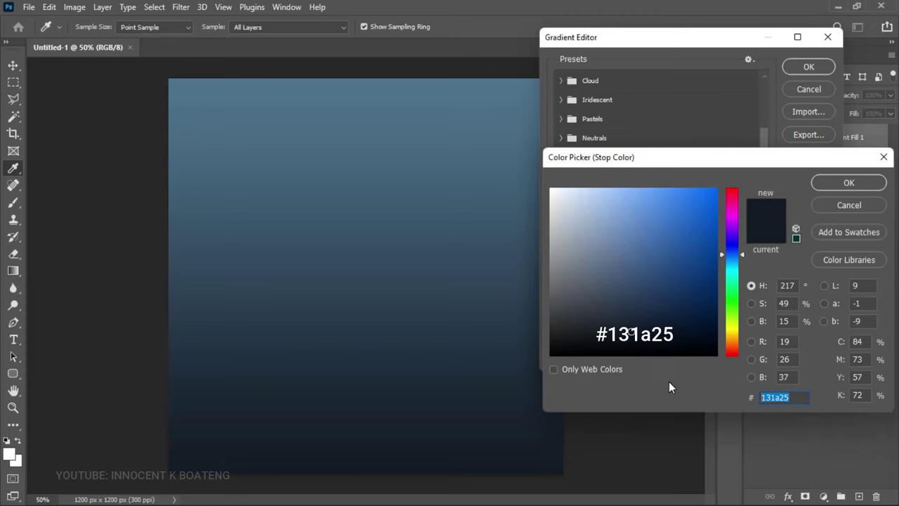
pyautogui.click(866, 187)
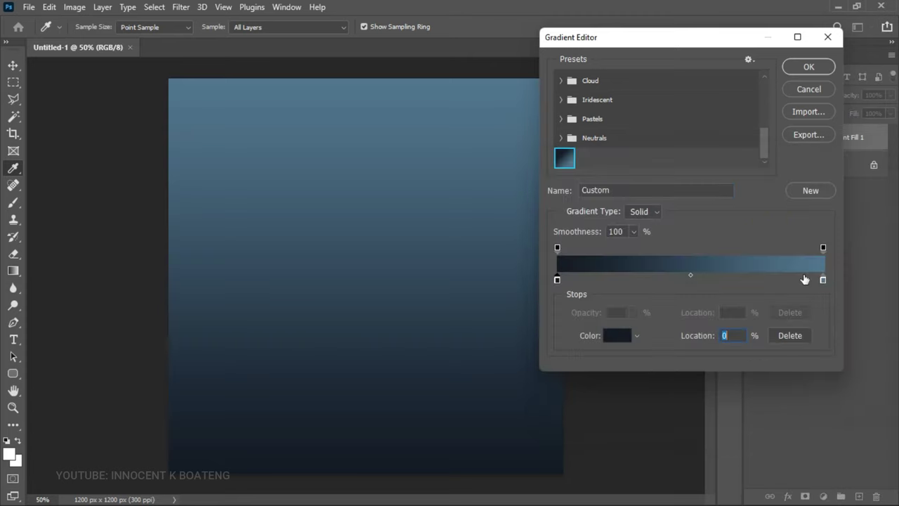
pyautogui.click(823, 280)
pyautogui.click(617, 338)
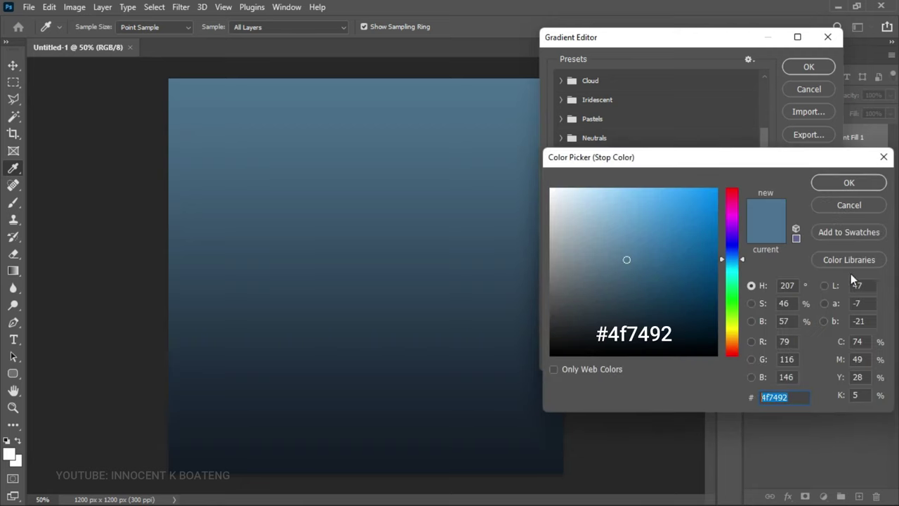
pyautogui.click(859, 190)
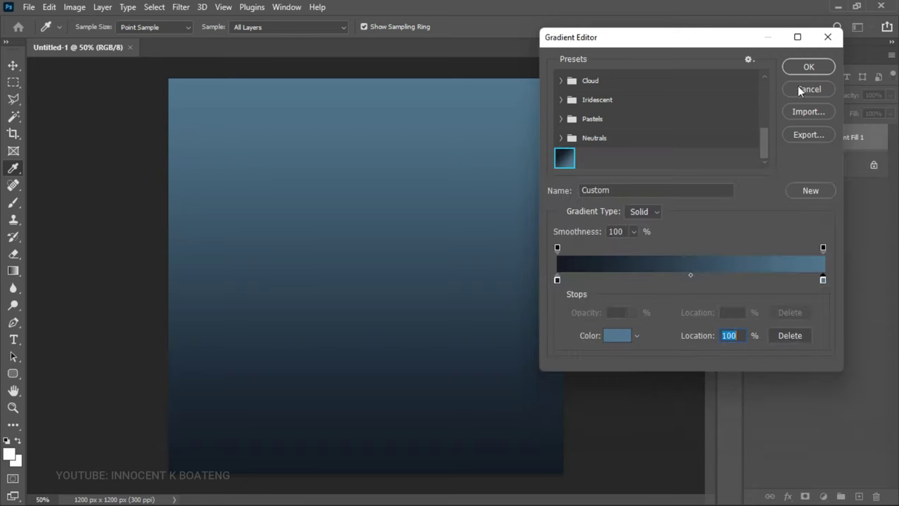
# Step: Set the gradient fill to a reversed Radial style so the centre glows steel blue
pyautogui.click(808, 67)
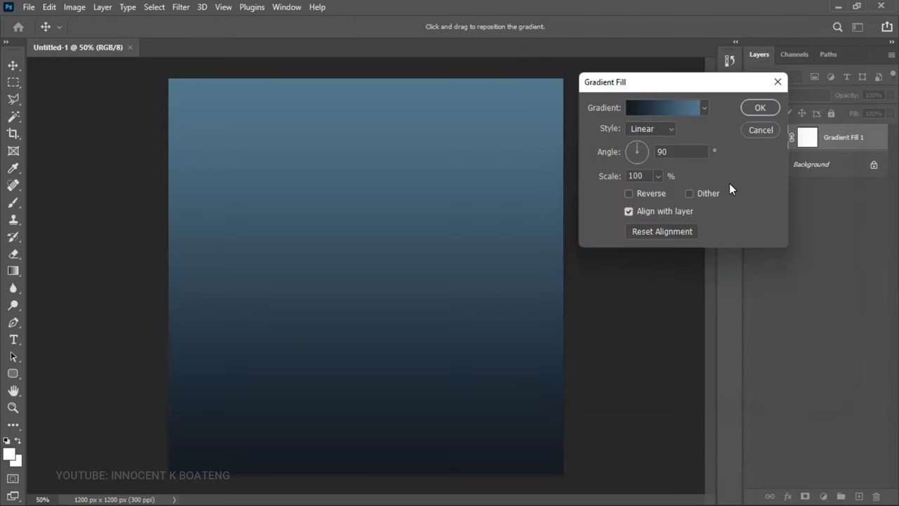
pyautogui.click(647, 130)
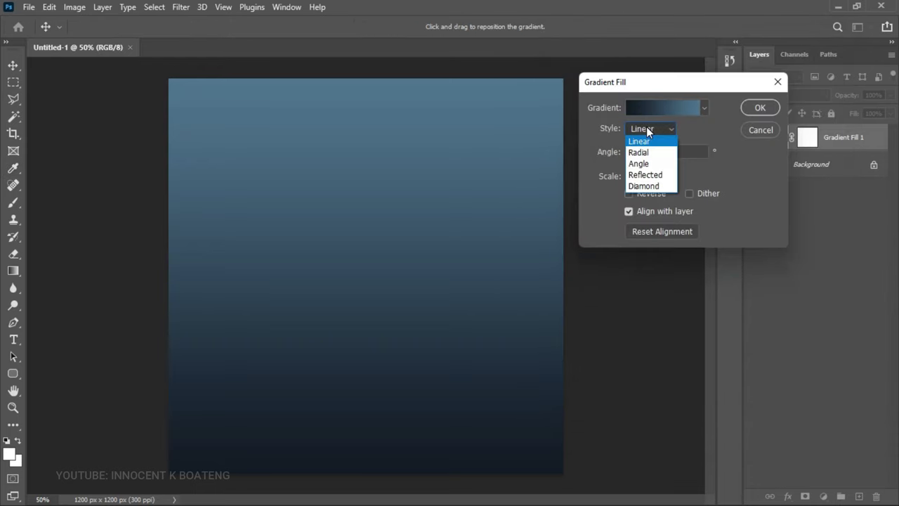
pyautogui.click(653, 152)
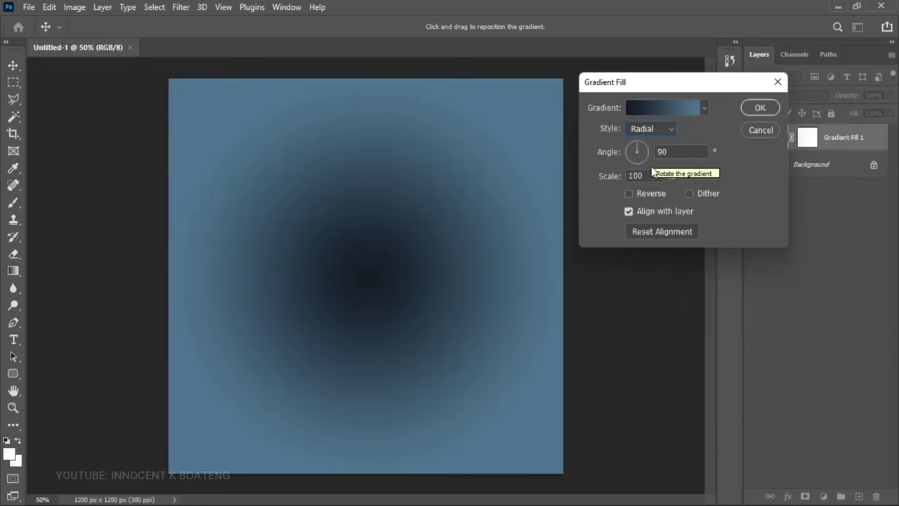
pyautogui.click(630, 194)
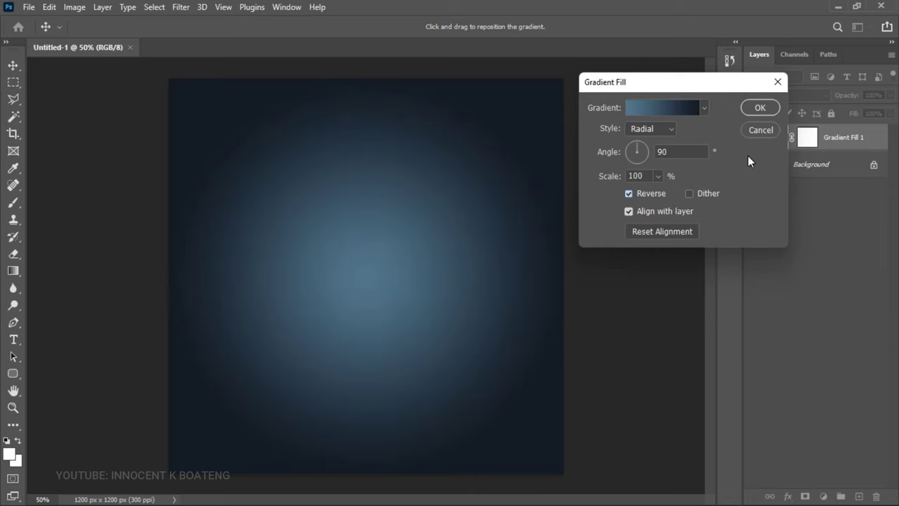
pyautogui.click(760, 108)
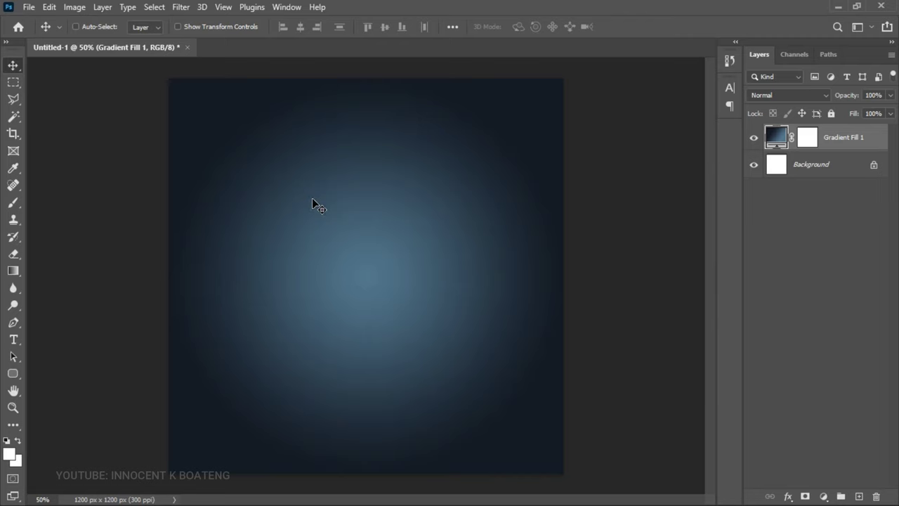
# Step: Place the black watch image embedded in the centre of the flyer
pyautogui.click(28, 7)
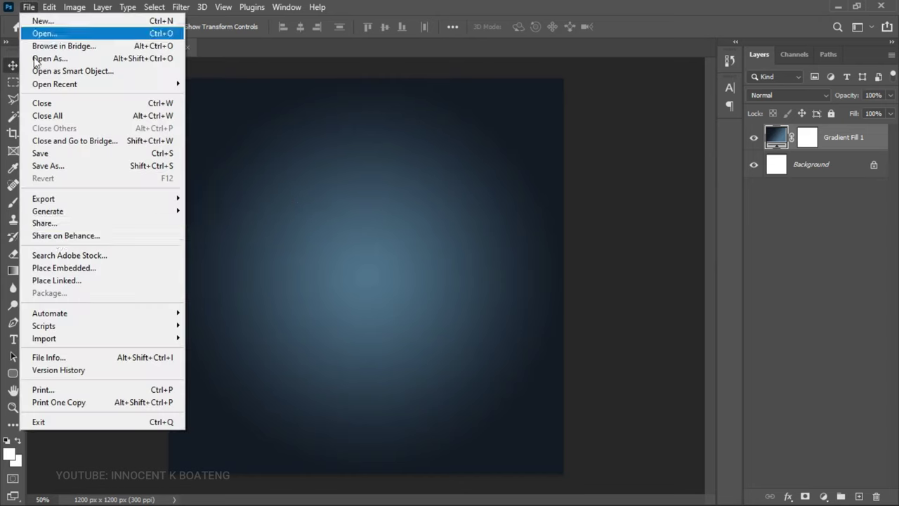
pyautogui.click(64, 267)
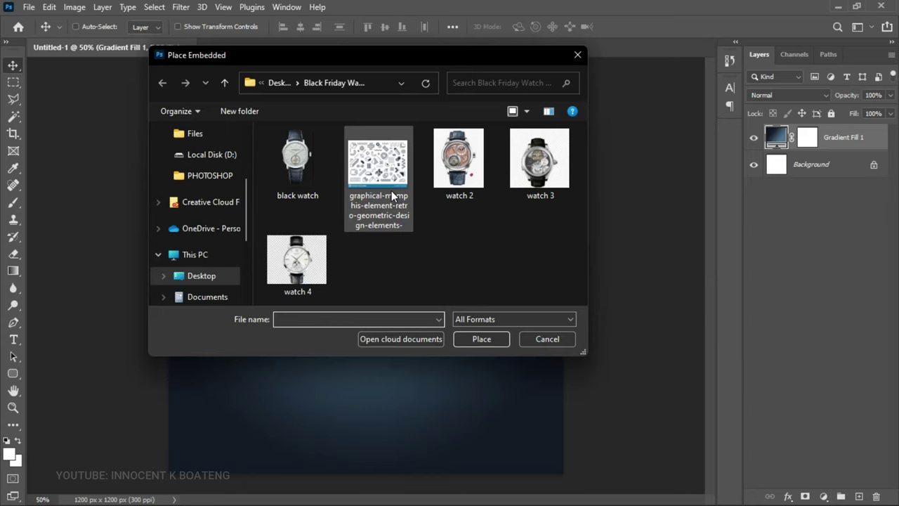
pyautogui.doubleClick(305, 176)
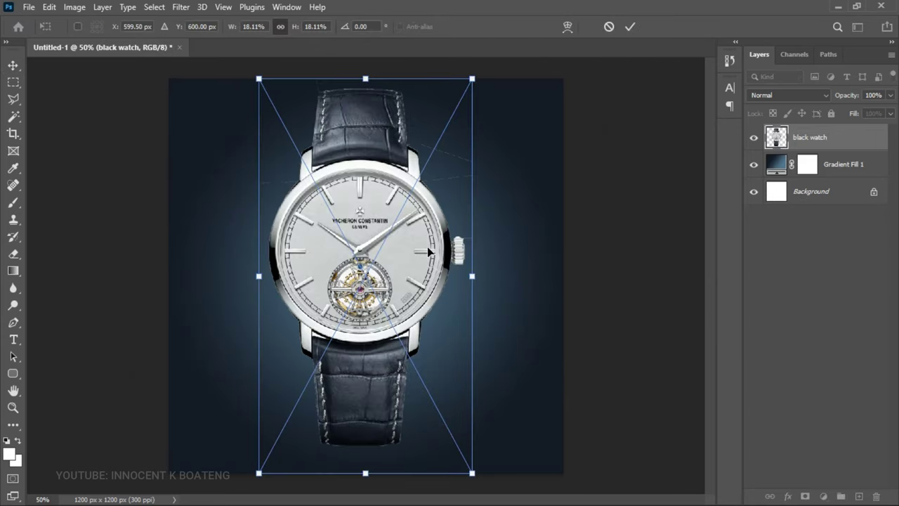
pyautogui.press('Return')
# Step: Rasterize the black watch layer and erase the stray lines beside the strap
pyautogui.press('e')
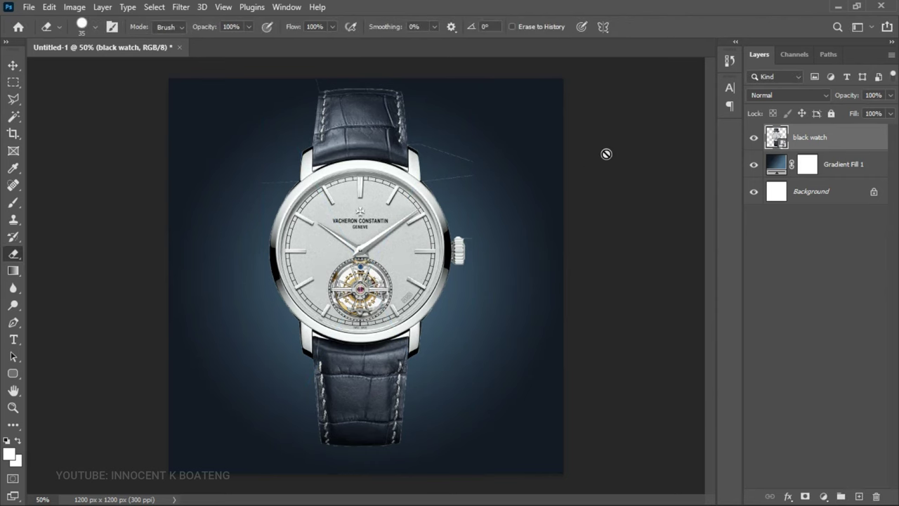
pyautogui.rightClick(825, 140)
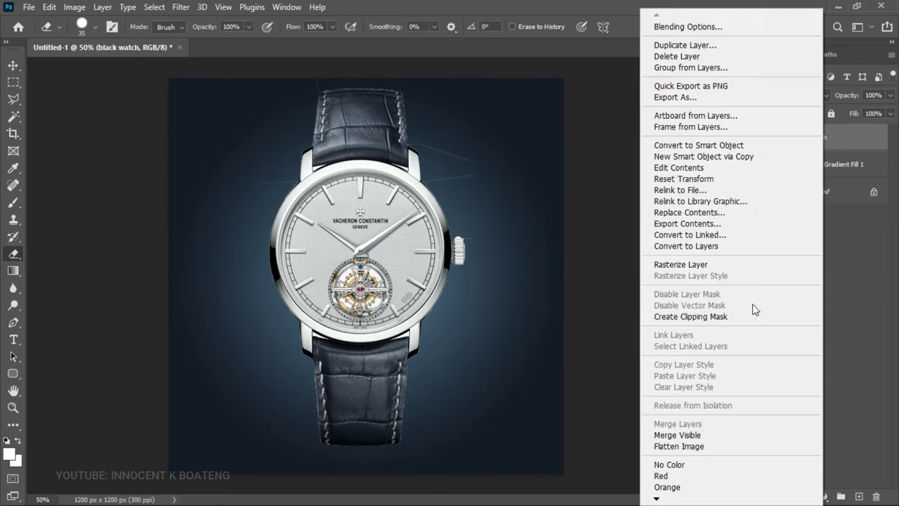
pyautogui.click(734, 265)
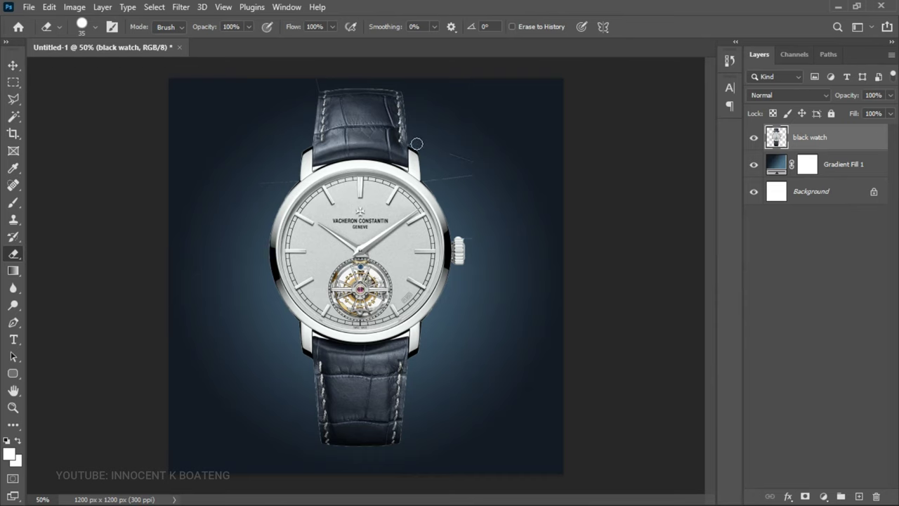
pyautogui.moveTo(438, 149)
pyautogui.mouseDown()
pyautogui.moveTo(476, 170)
pyautogui.moveTo(431, 180)
pyautogui.mouseUp()
# Step: Duplicate the watch, hide the copy, and desaturate the original black watch layer
pyautogui.hotkey('ctrl', 'j')
pyautogui.click(754, 138)
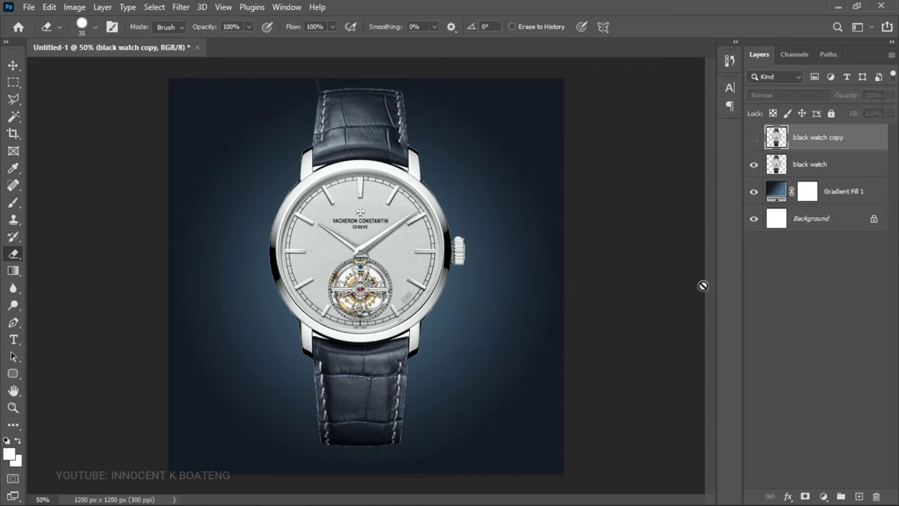
pyautogui.press('v')
pyautogui.click(814, 164)
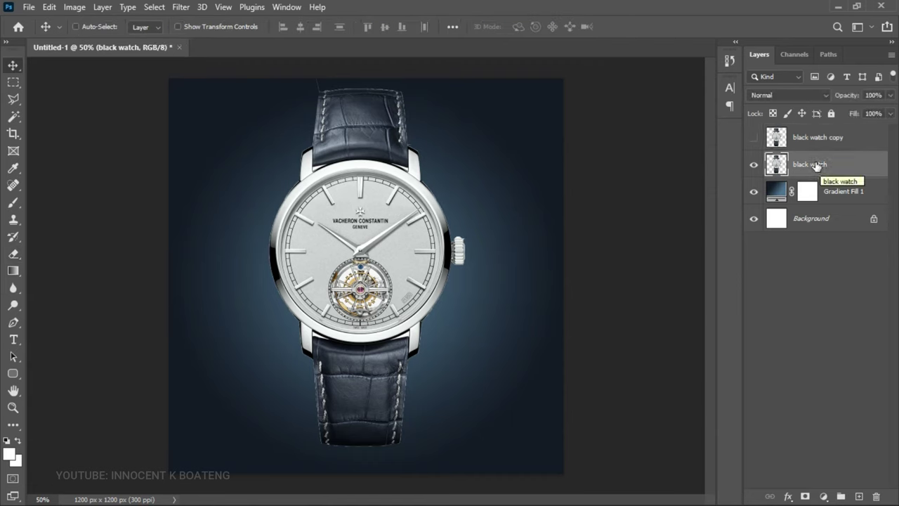
pyautogui.hotkey('ctrl', 'shift', 'u')
# Step: Set the black watch to Overlay, enlarge it and shift it left, then lower opacity to 12%
pyautogui.click(803, 96)
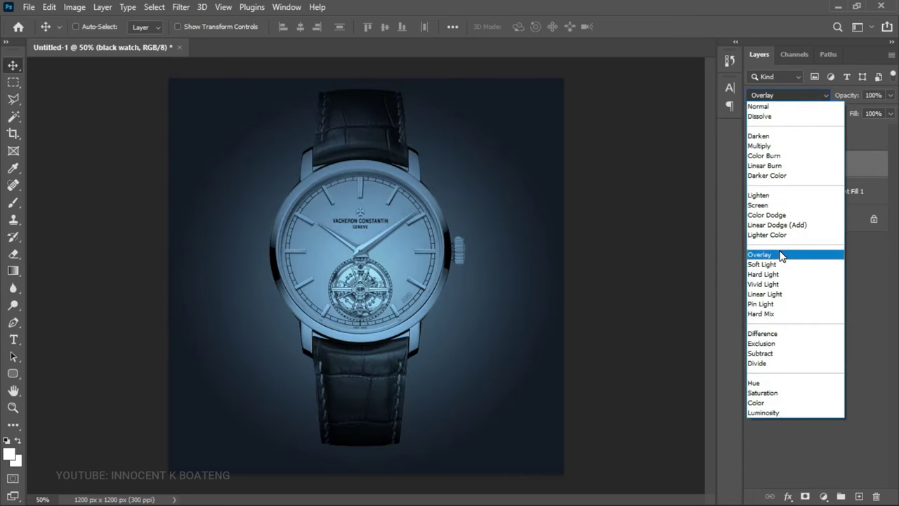
pyautogui.click(780, 255)
pyautogui.press('ctrl')
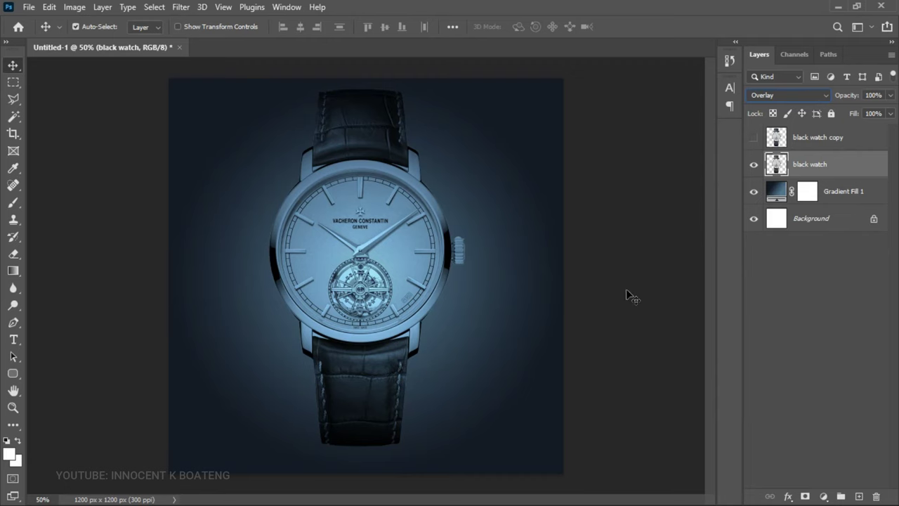
pyautogui.hotkey('ctrl', 't')
pyautogui.moveTo(268, 447); pyautogui.dragTo(246, 489)
pyautogui.moveTo(353, 411); pyautogui.dragTo(283, 395)
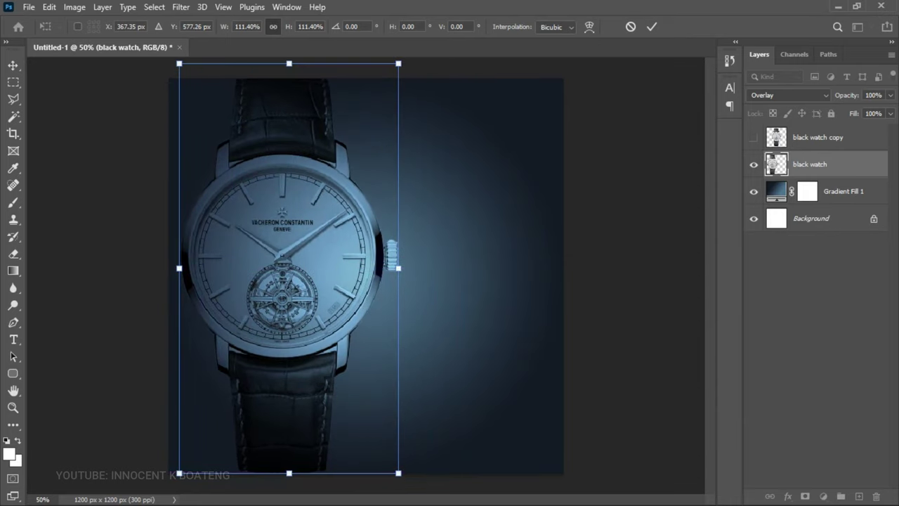
pyautogui.moveTo(398, 473); pyautogui.dragTo(432, 469)
pyautogui.moveTo(181, 63); pyautogui.dragTo(153, 36)
pyautogui.moveTo(329, 254); pyautogui.dragTo(330, 255)
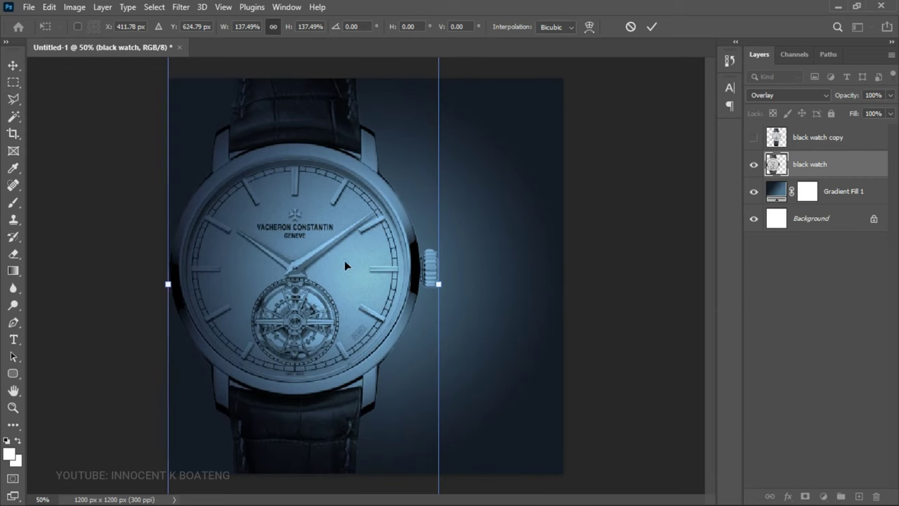
pyautogui.press('Return')
pyautogui.moveTo(842, 98); pyautogui.dragTo(788, 101)
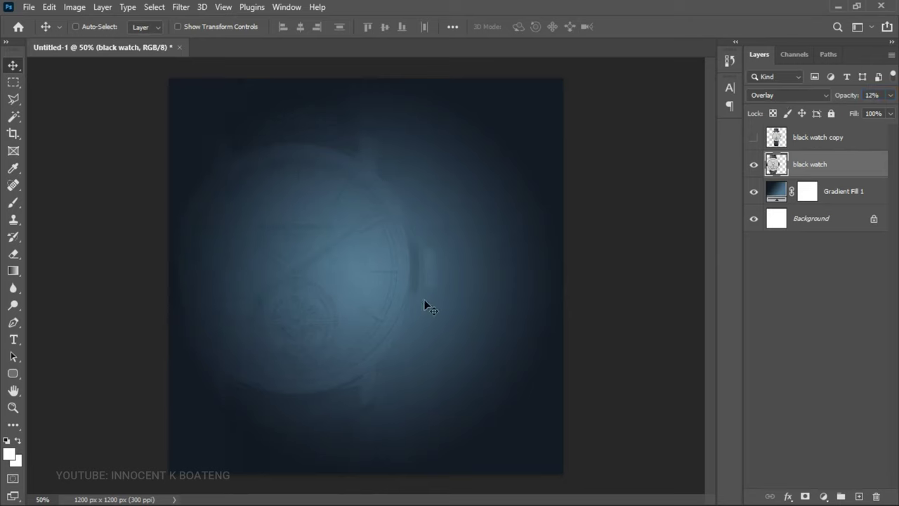
pyautogui.moveTo(335, 313); pyautogui.dragTo(342, 317)
# Step: Draw a 482 × 1282 px rectangle down the right side filled light grey #d9d9d9
pyautogui.click(12, 374)
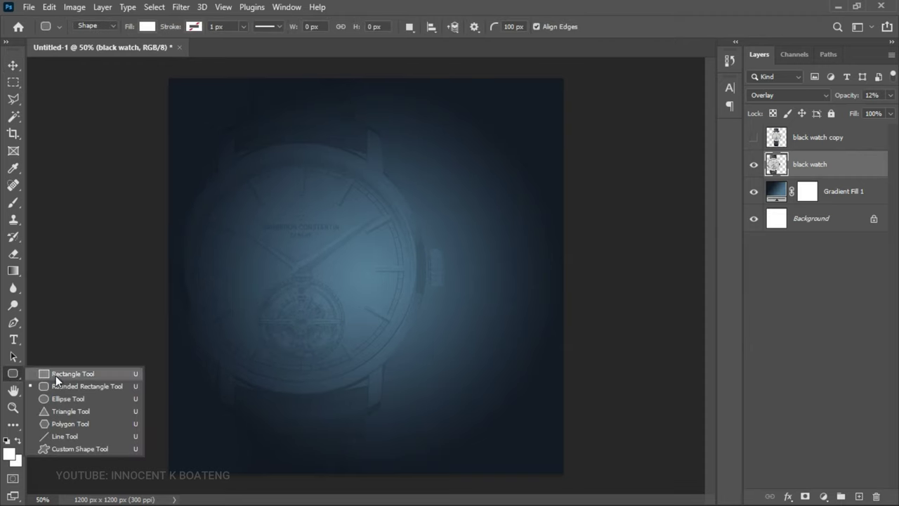
pyautogui.click(56, 376)
pyautogui.moveTo(417, 69); pyautogui.dragTo(576, 489)
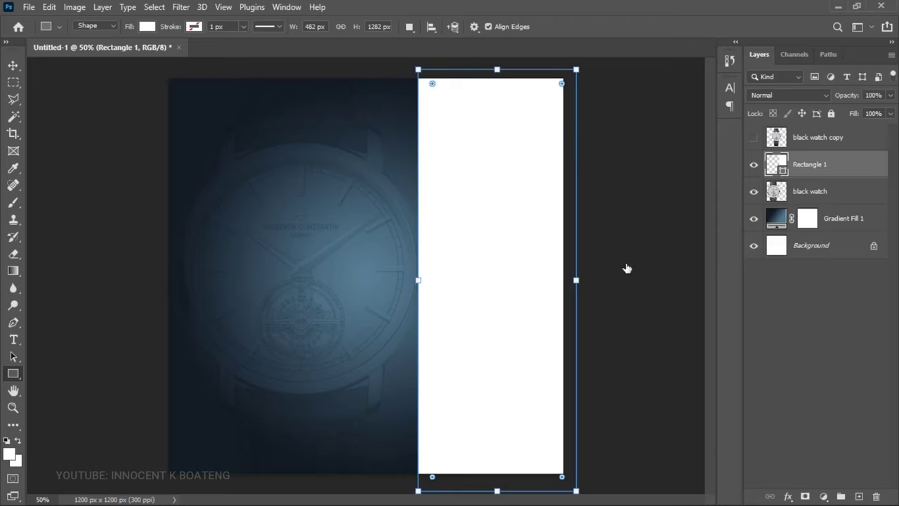
pyautogui.click(364, 255)
pyautogui.moveTo(583, 253); pyautogui.dragTo(550, 210)
pyautogui.click(858, 184)
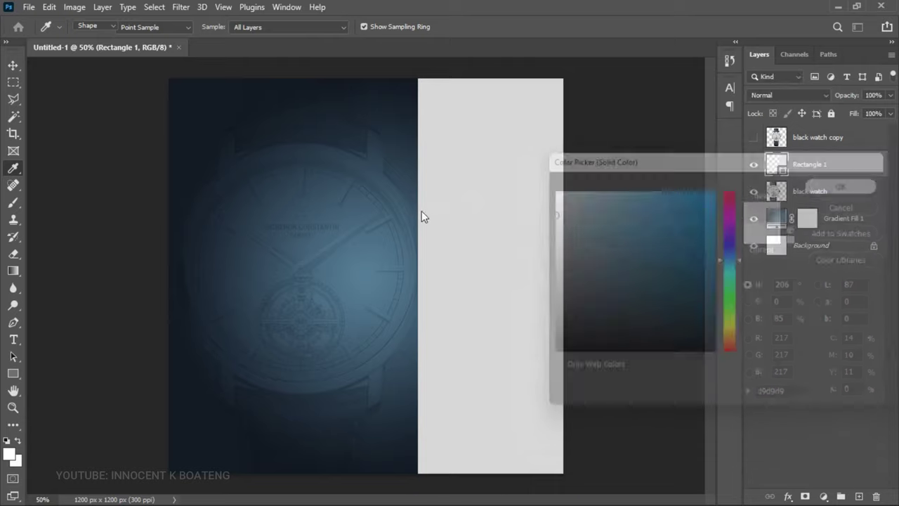
pyautogui.press('v')
pyautogui.click(837, 199)
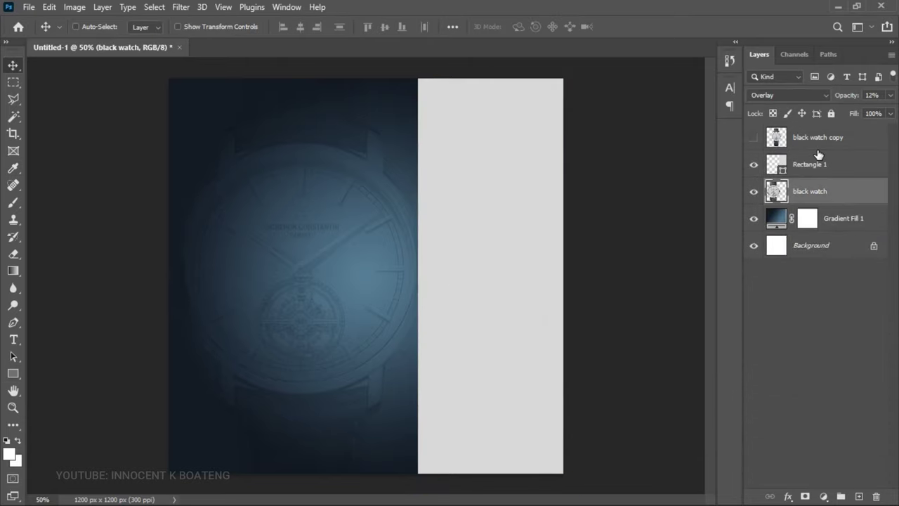
# Step: Show the black watch copy, move it right, and enlarge and rotate it over the grey panel
pyautogui.click(753, 137)
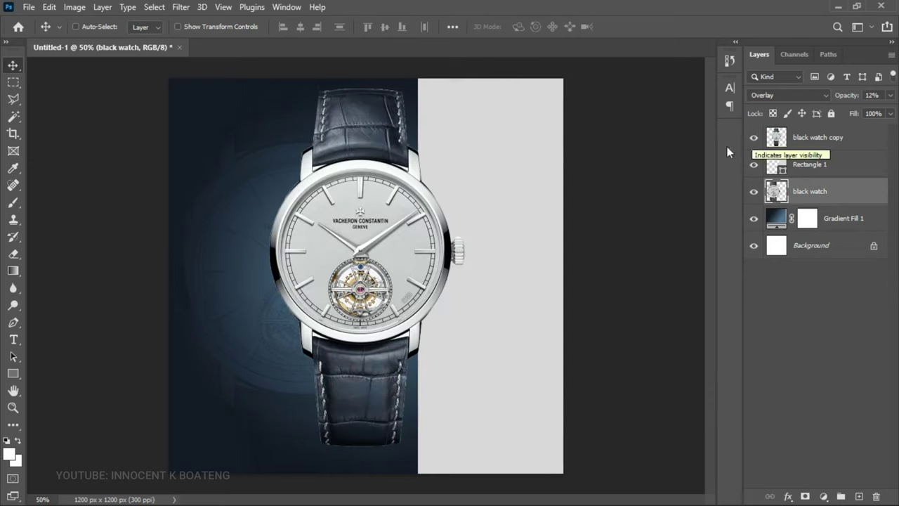
pyautogui.click(847, 137)
pyautogui.moveTo(360, 246); pyautogui.dragTo(429, 235)
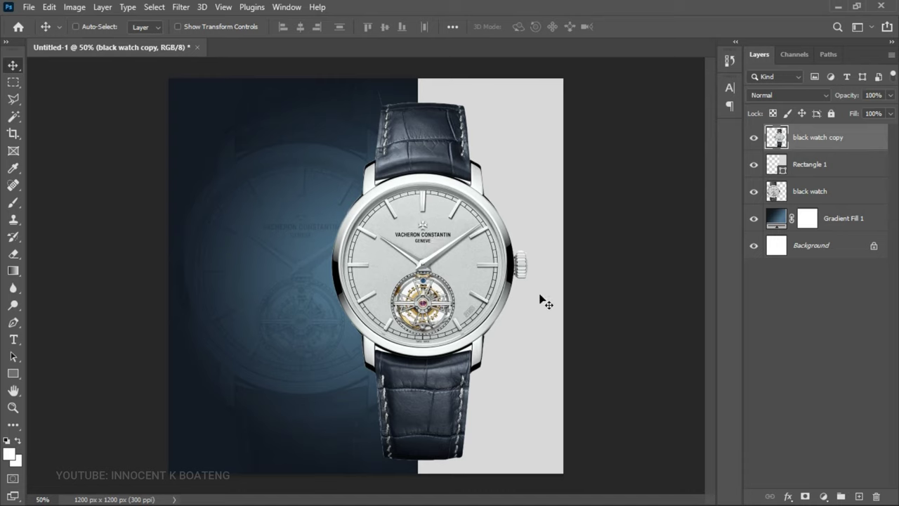
pyautogui.hotkey('ctrl', 't')
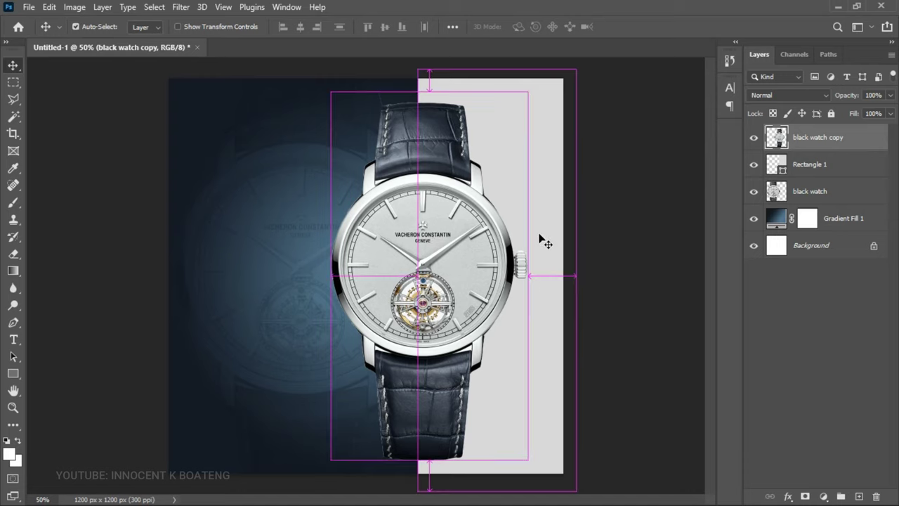
pyautogui.moveTo(527, 91); pyautogui.dragTo(680, 79)
pyautogui.moveTo(630, 214); pyautogui.dragTo(604, 300)
pyautogui.moveTo(582, 160); pyautogui.dragTo(600, 301)
pyautogui.moveTo(687, 249); pyautogui.dragTo(741, 236)
pyautogui.moveTo(286, 310); pyautogui.dragTo(321, 245)
pyautogui.moveTo(469, 335); pyautogui.dragTo(436, 341)
pyautogui.moveTo(666, 406); pyautogui.dragTo(669, 398)
pyautogui.press('Escape')
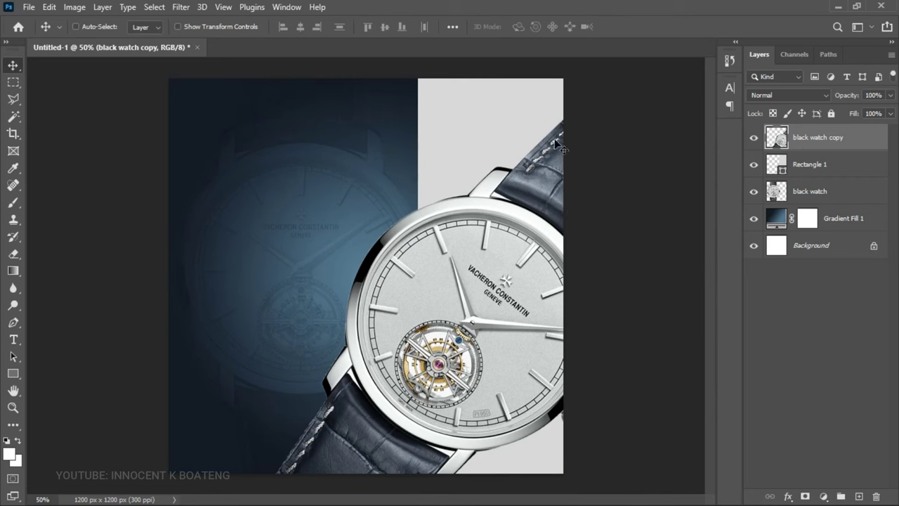
# Step: Refine the watch copy to 84.18% scale with a slight counter-clockwise tilt, overlapping the panel
pyautogui.hotkey('ctrl', 't')
pyautogui.moveTo(665, 99); pyautogui.dragTo(592, 173)
pyautogui.moveTo(545, 293); pyautogui.dragTo(584, 274)
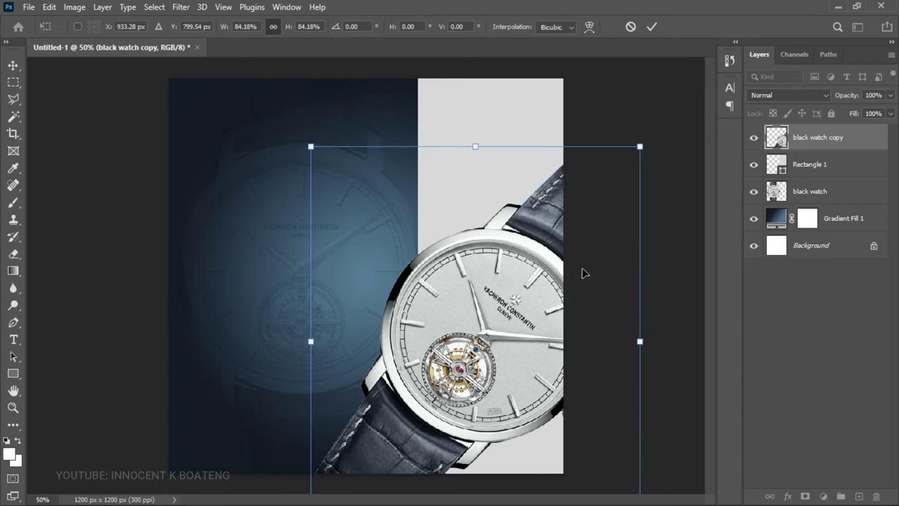
pyautogui.moveTo(677, 269); pyautogui.dragTo(675, 266)
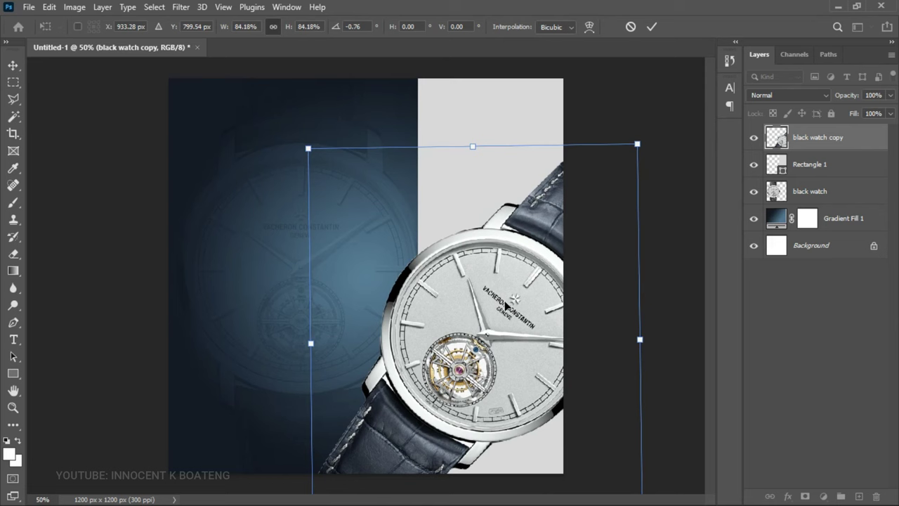
pyautogui.press('Return')
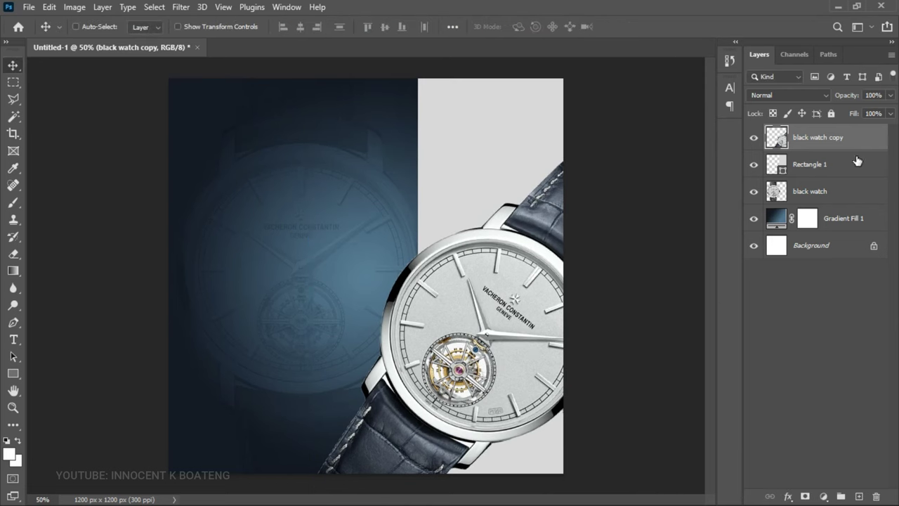
pyautogui.rightClick(836, 140)
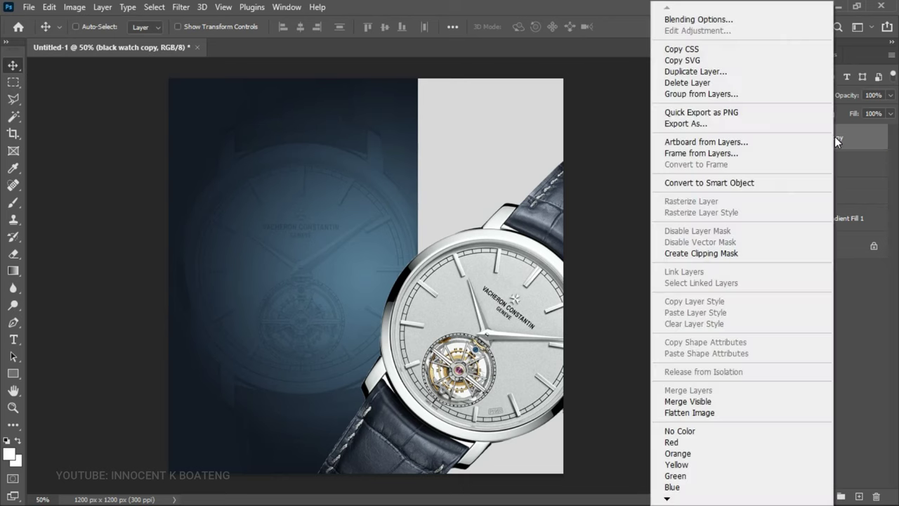
pyautogui.click(713, 18)
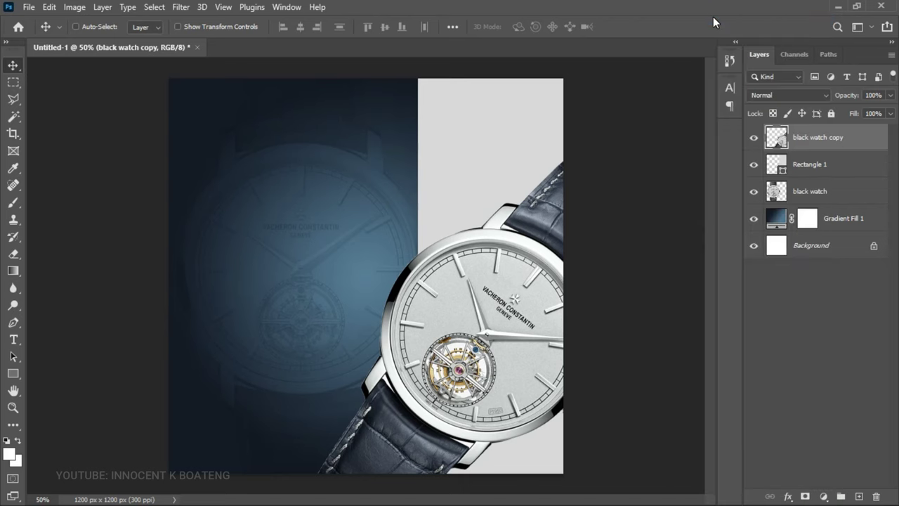
# Step: Add a drop shadow to the watch copy: 51% opacity, 3 px distance, 11% spread, 73 px size
pyautogui.moveTo(462, 121); pyautogui.dragTo(493, 54)
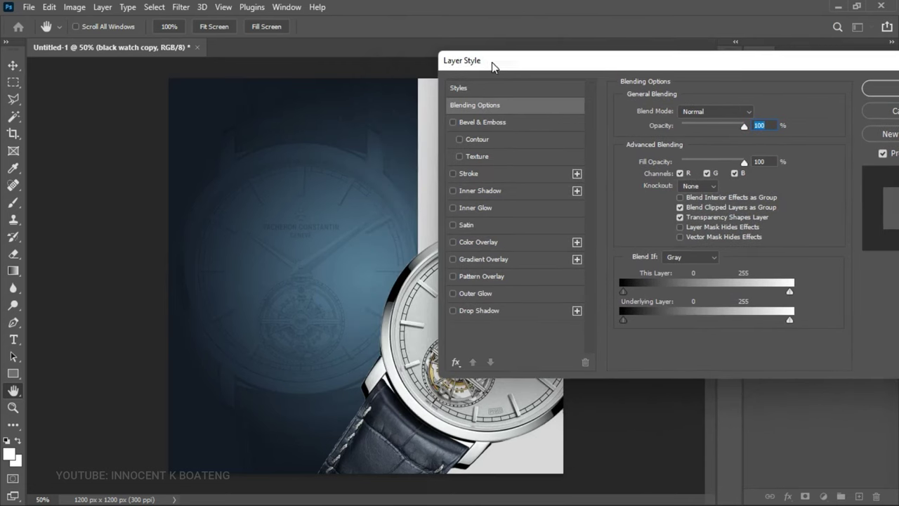
pyautogui.click(480, 312)
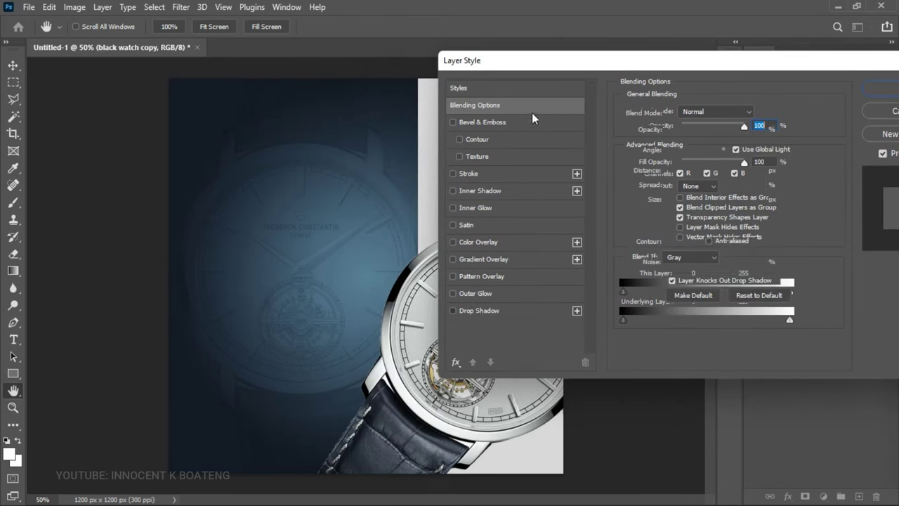
pyautogui.moveTo(520, 66); pyautogui.dragTo(398, 67)
pyautogui.click(638, 204)
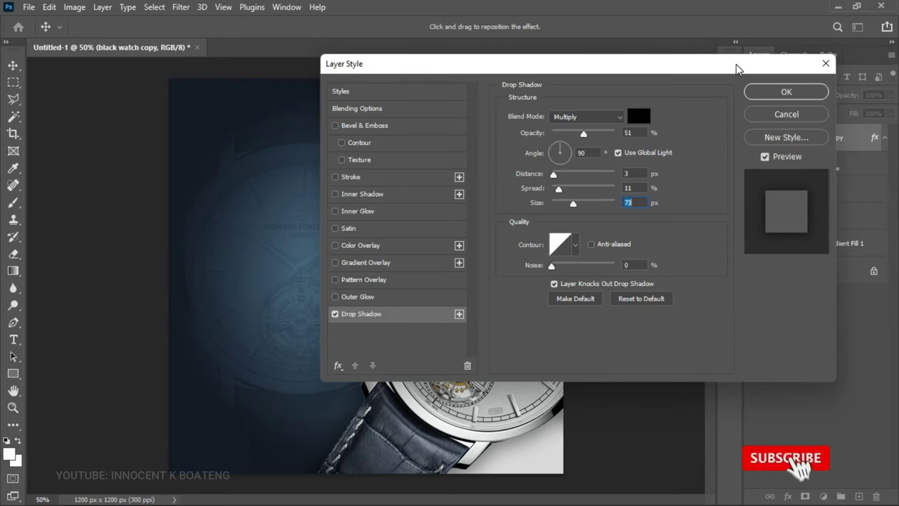
pyautogui.moveTo(737, 70); pyautogui.dragTo(664, 103)
pyautogui.click(712, 125)
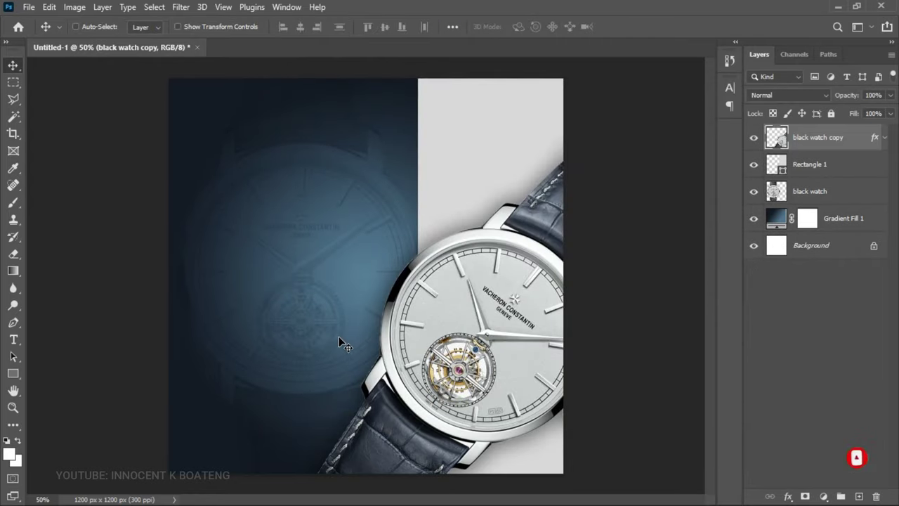
# Step: Type a two-line headline at the upper left and colour it white #ffffff
pyautogui.press('t')
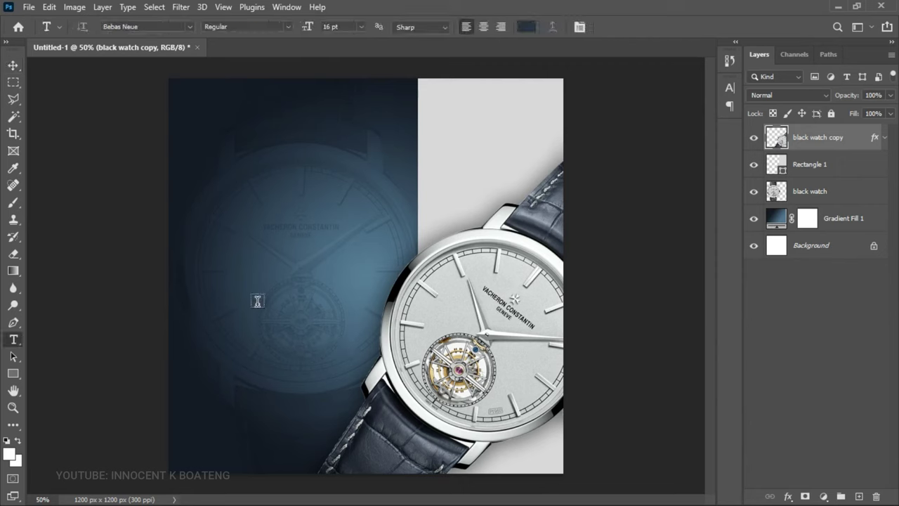
pyautogui.click(234, 165)
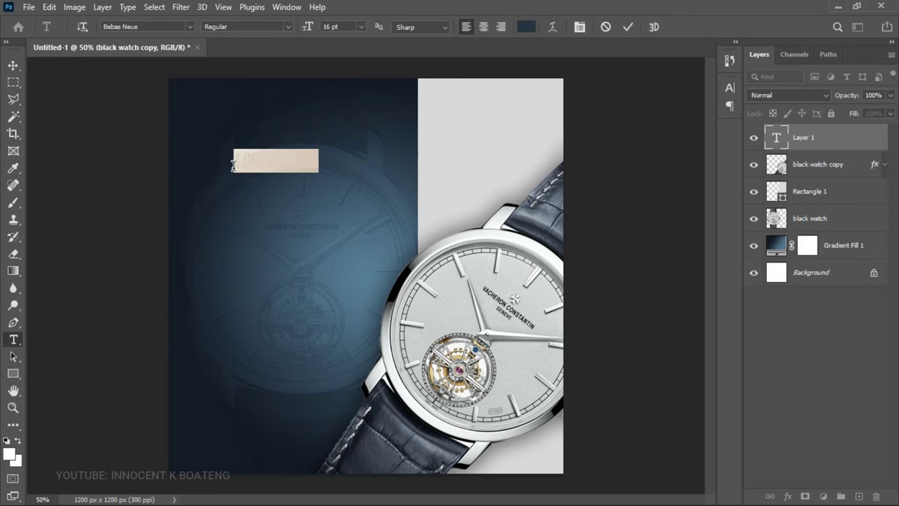
pyautogui.write('PREMIUM WA')
pyautogui.press('Return')
pyautogui.write('WATCH')
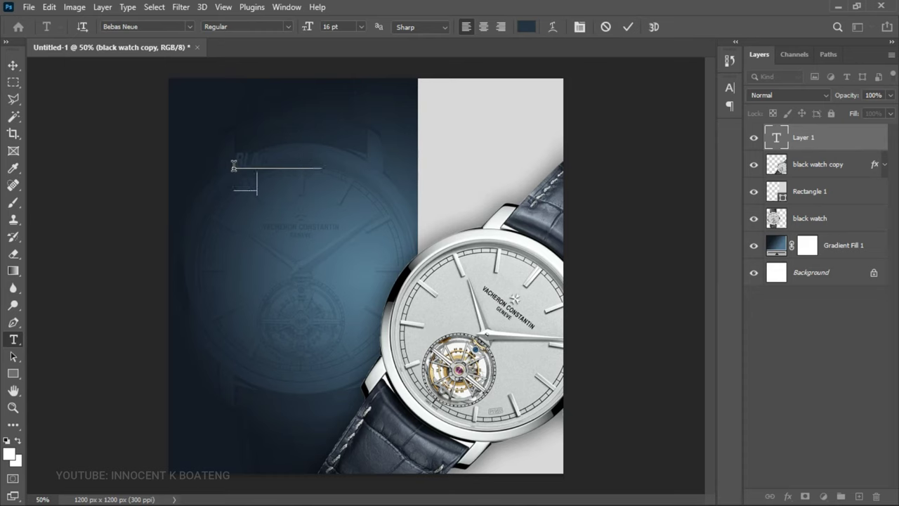
pyautogui.hotkey('ctrl', 'a')
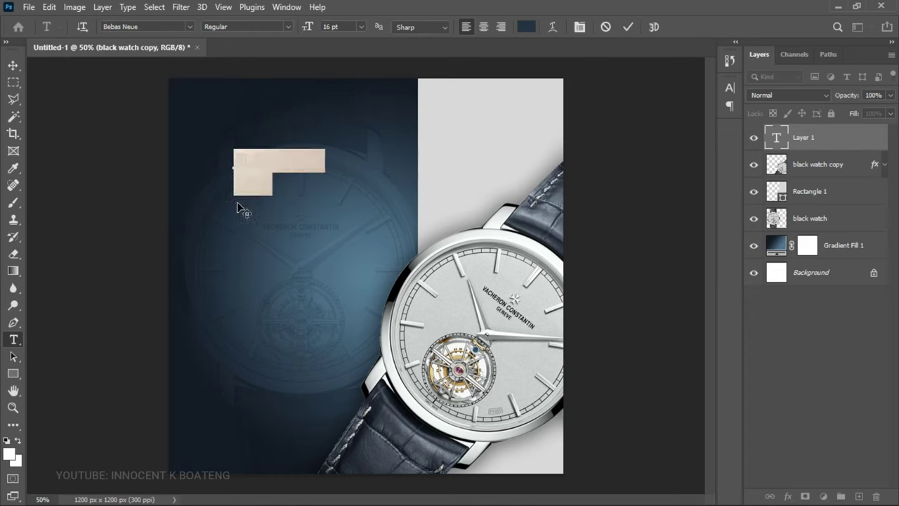
pyautogui.click(527, 27)
pyautogui.write('ffffff')
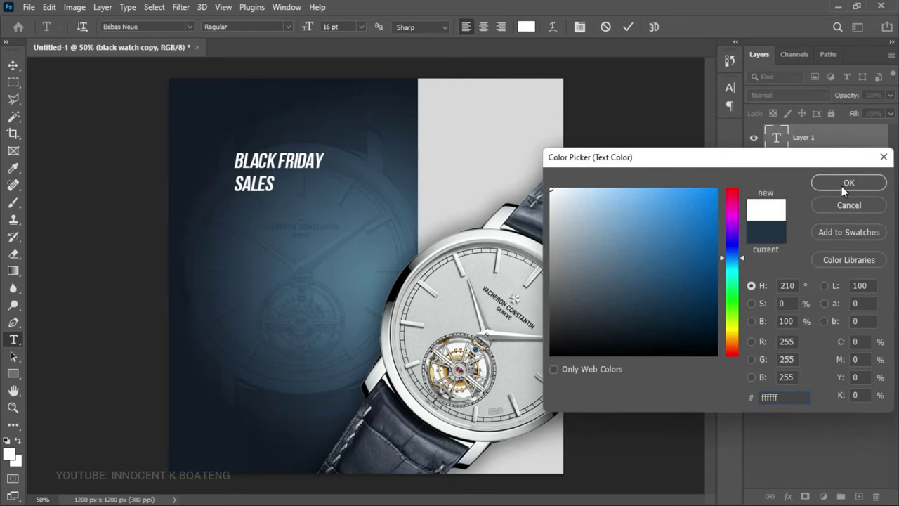
pyautogui.click(842, 186)
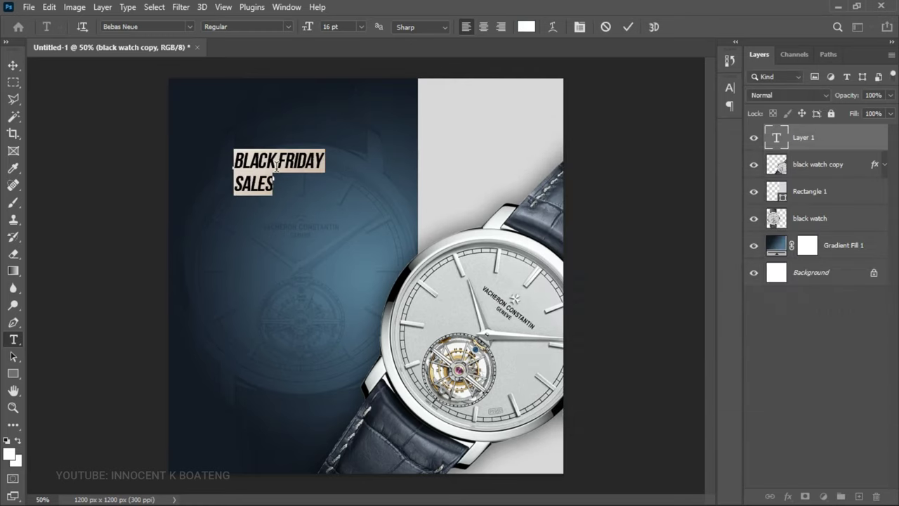
# Step: Enlarge the word SALES to about 40 pt and widen the line spacing to about 30 pt
pyautogui.click(581, 28)
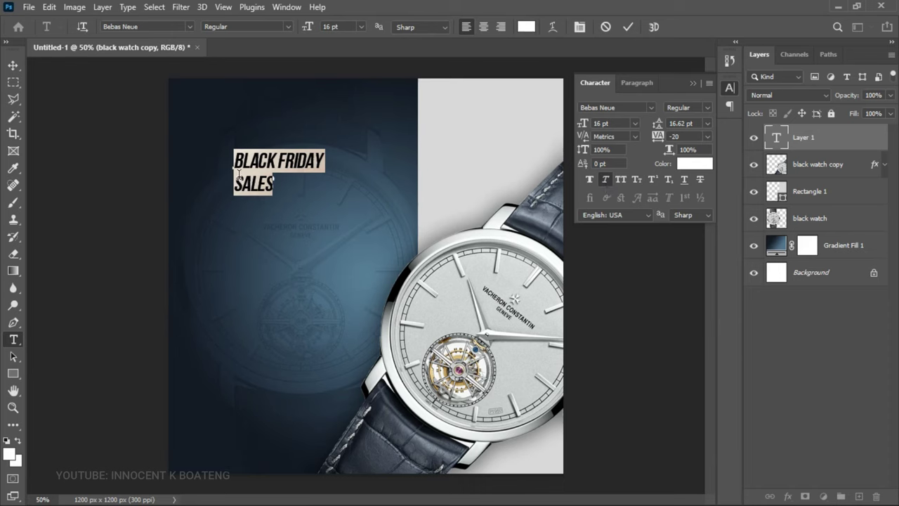
pyautogui.click(283, 185)
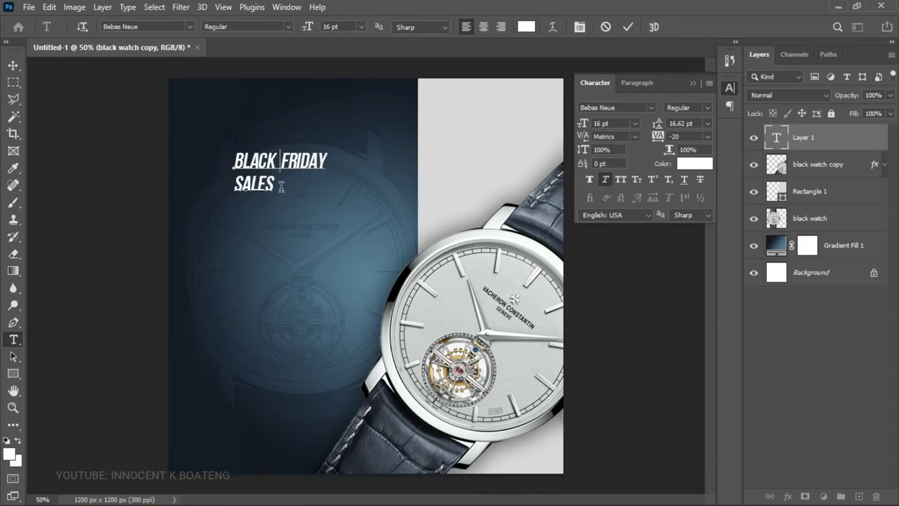
pyautogui.doubleClick(256, 184)
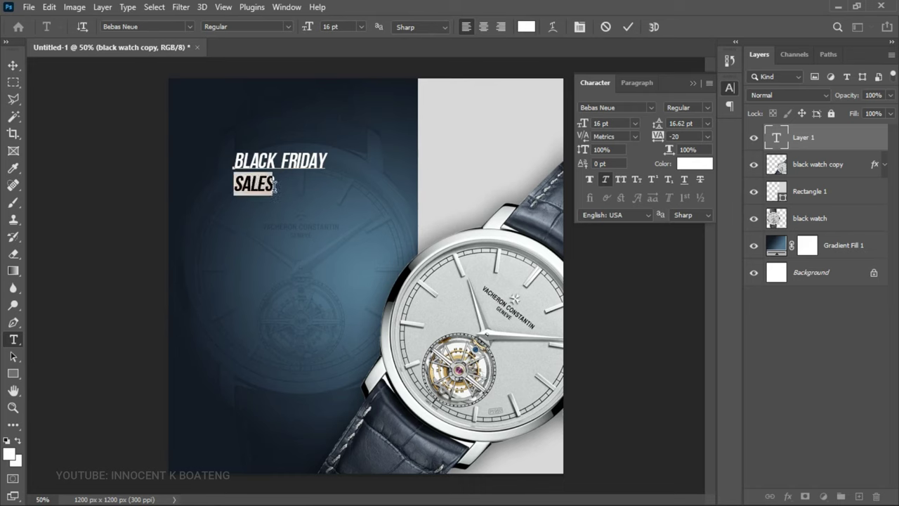
pyautogui.moveTo(307, 32); pyautogui.dragTo(320, 31)
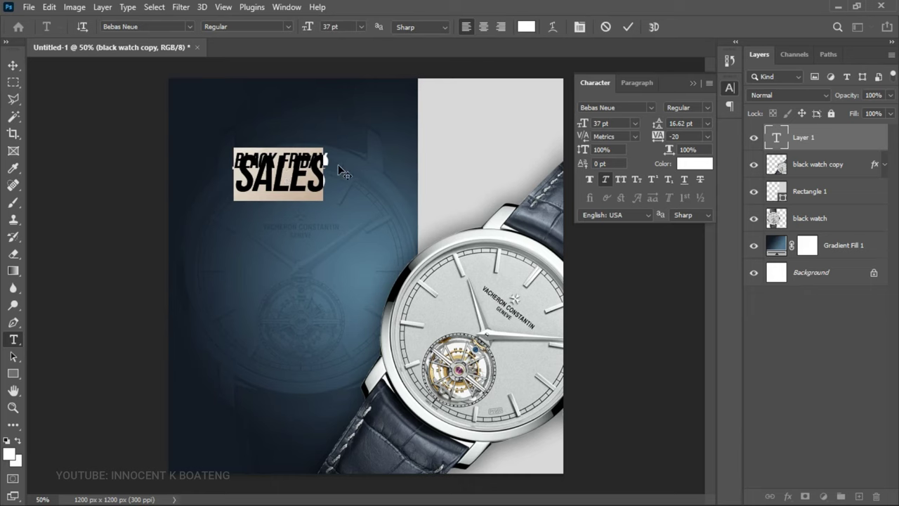
pyautogui.moveTo(655, 124); pyautogui.dragTo(662, 123)
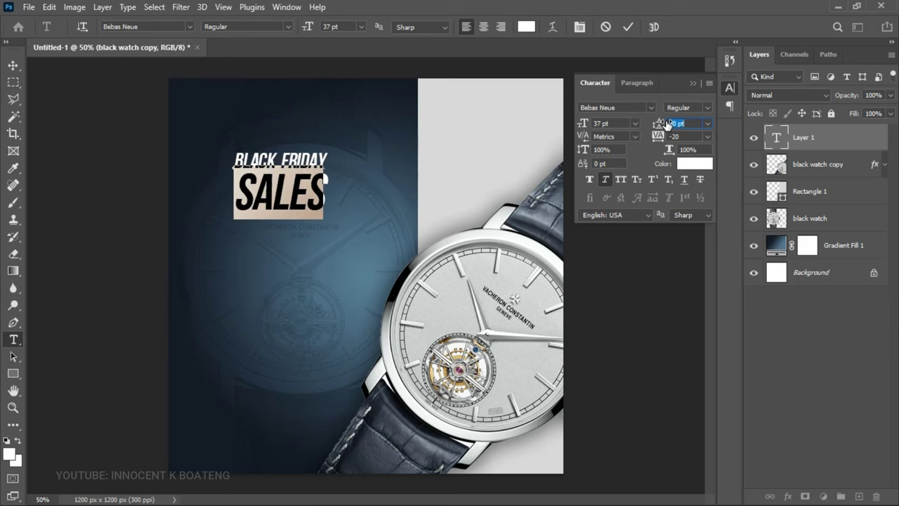
pyautogui.click(15, 65)
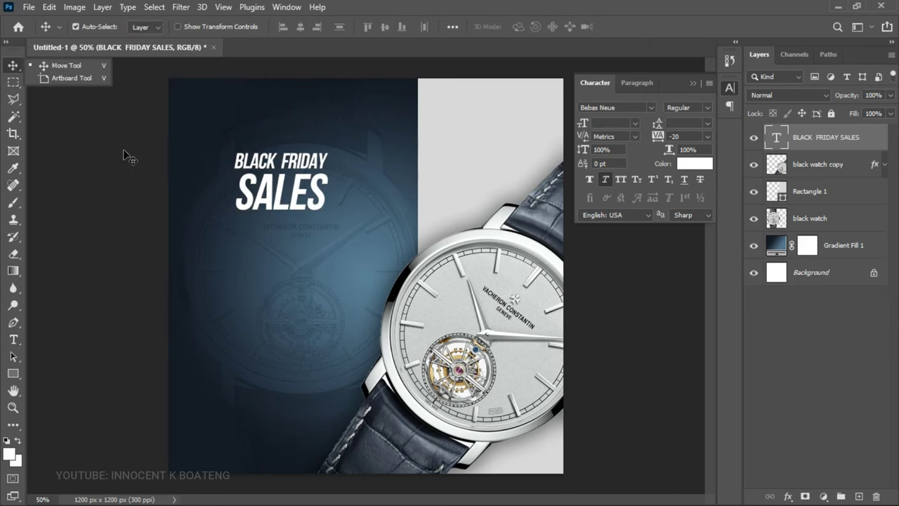
# Step: Scale the BLACK FRIDAY SALES headline up to about 157%
pyautogui.hotkey('ctrl', 't')
pyautogui.moveTo(327, 218); pyautogui.dragTo(311, 188)
pyautogui.press('Return')
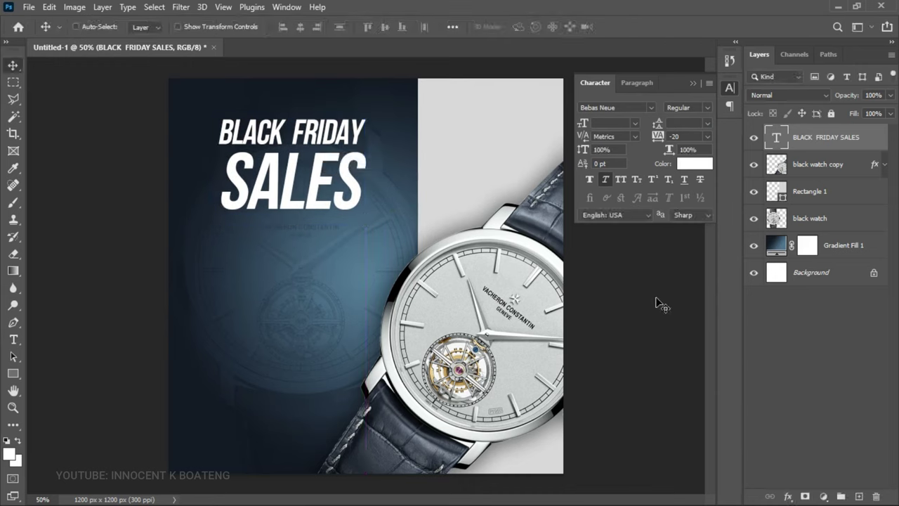
# Step: Give the headline an 00a8ff outer glow with 24% spread and 38 px size
pyautogui.rightClick(815, 140)
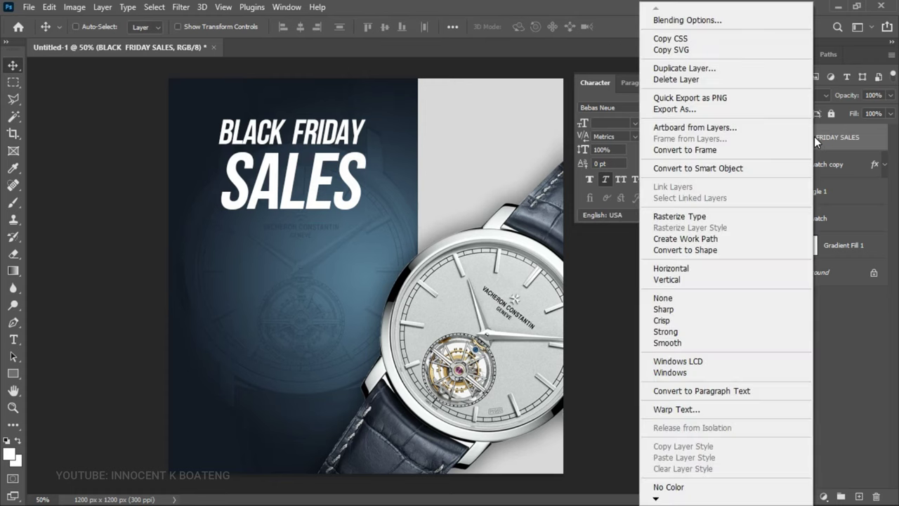
pyautogui.click(694, 23)
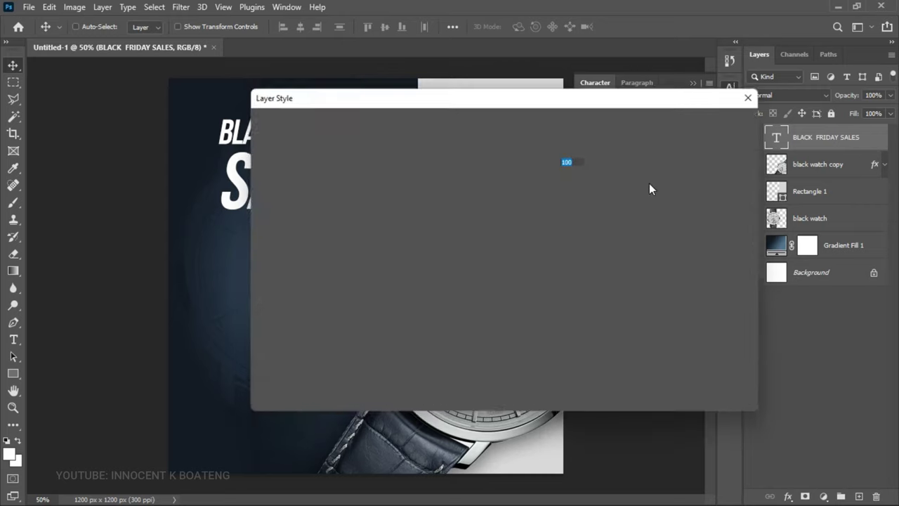
pyautogui.moveTo(384, 98); pyautogui.dragTo(588, 87)
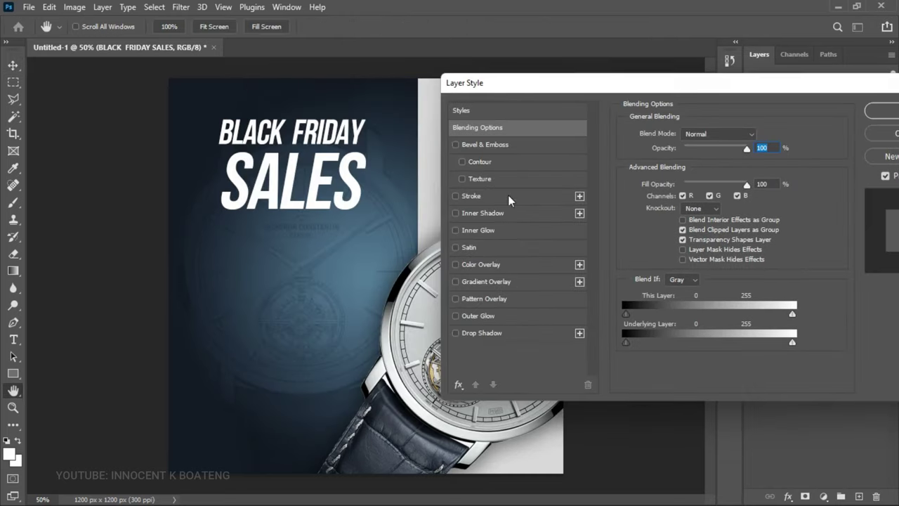
pyautogui.click(484, 316)
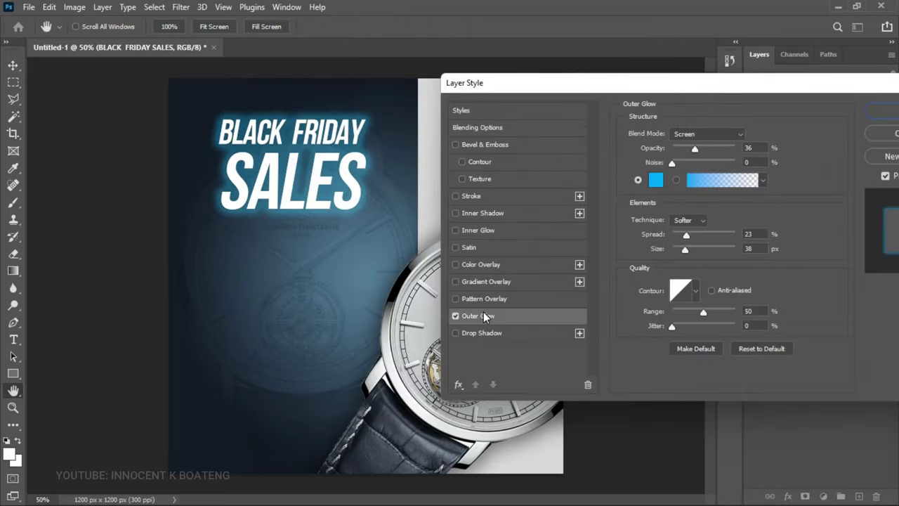
pyautogui.click(655, 181)
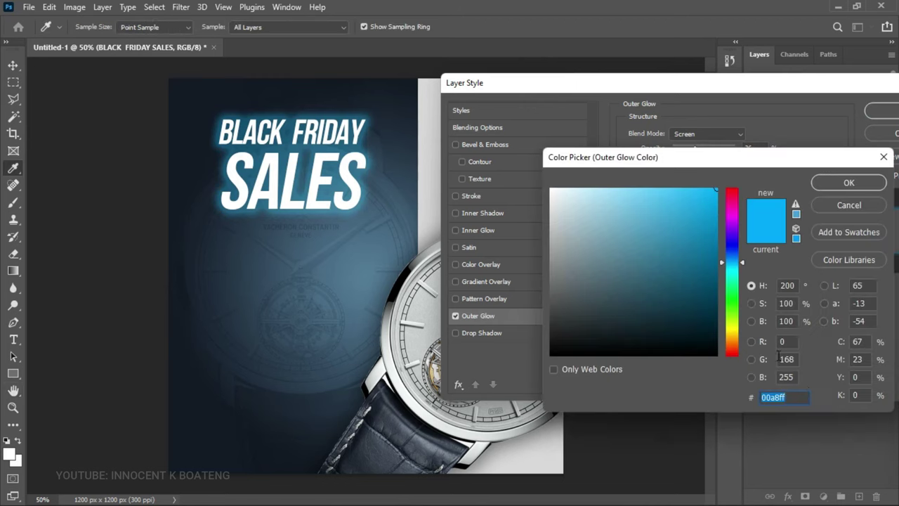
pyautogui.click(826, 183)
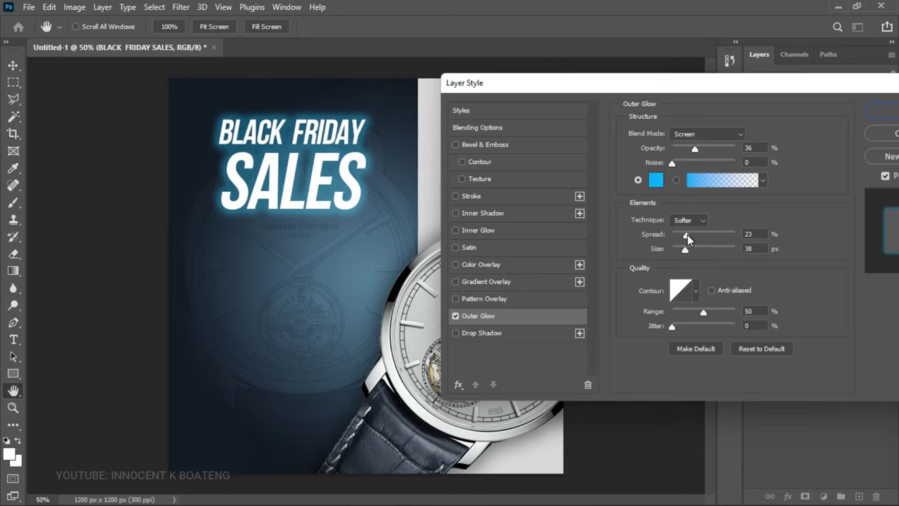
pyautogui.moveTo(689, 234); pyautogui.dragTo(691, 255)
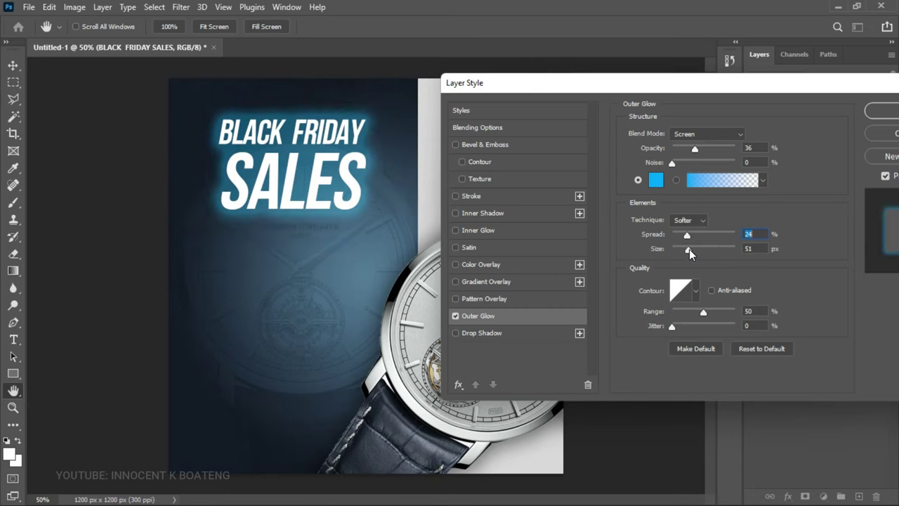
pyautogui.moveTo(689, 249); pyautogui.dragTo(686, 252)
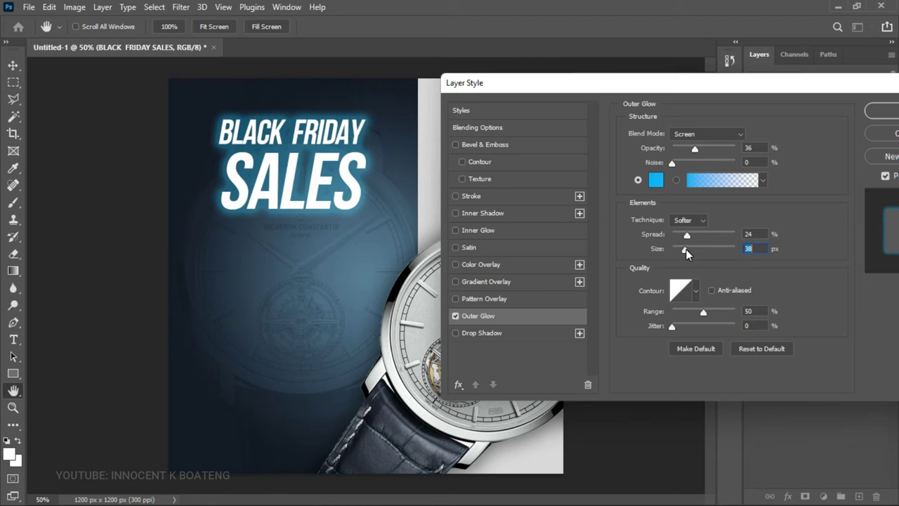
pyautogui.moveTo(847, 89); pyautogui.dragTo(573, 97)
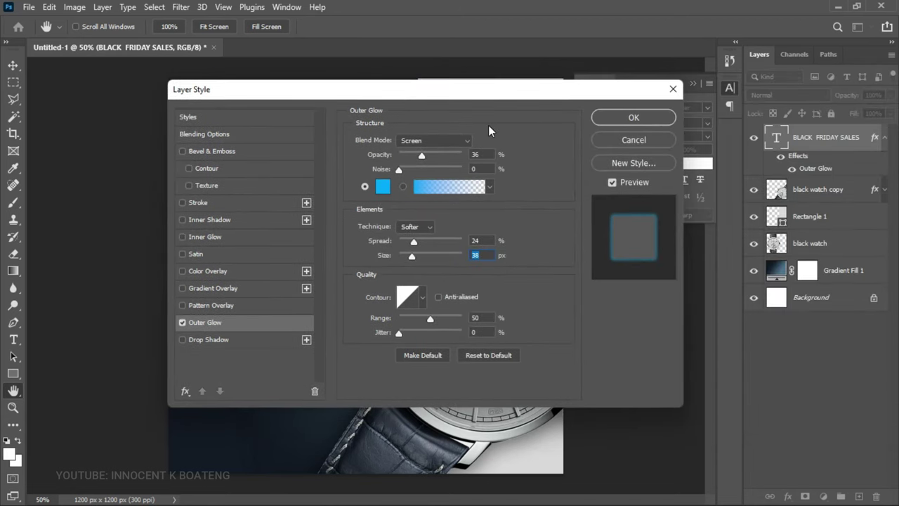
pyautogui.click(634, 117)
# Step: Move the headline 58 px left and 24 px up, and duplicate its layer
pyautogui.click(885, 137)
pyautogui.moveTo(342, 167); pyautogui.dragTo(327, 167)
pyautogui.moveTo(329, 211); pyautogui.dragTo(330, 203)
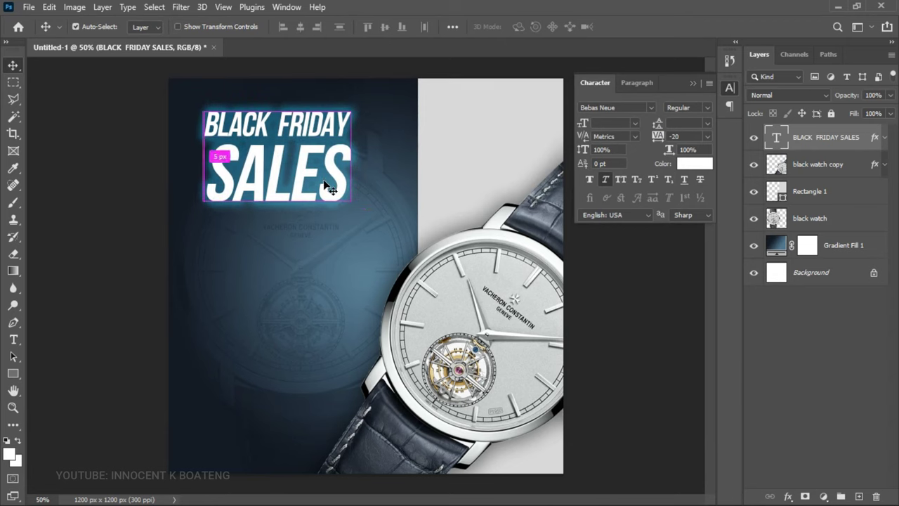
pyautogui.hotkey('ctrl', 'j')
# Step: Move the headline copy below and retype it as 'UP TO 50% OFF ON' / 'ALL PURCHASES'
pyautogui.moveTo(317, 161); pyautogui.dragTo(298, 267)
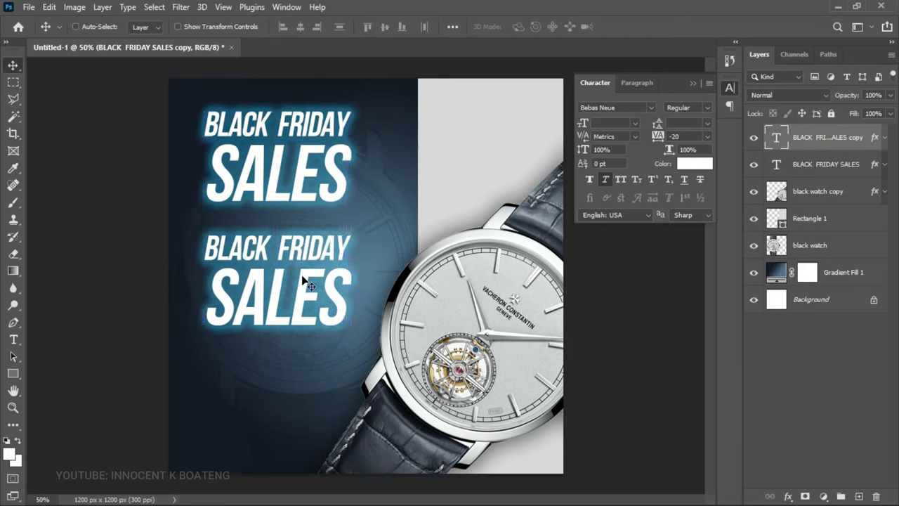
pyautogui.press('t')
pyautogui.click(302, 281)
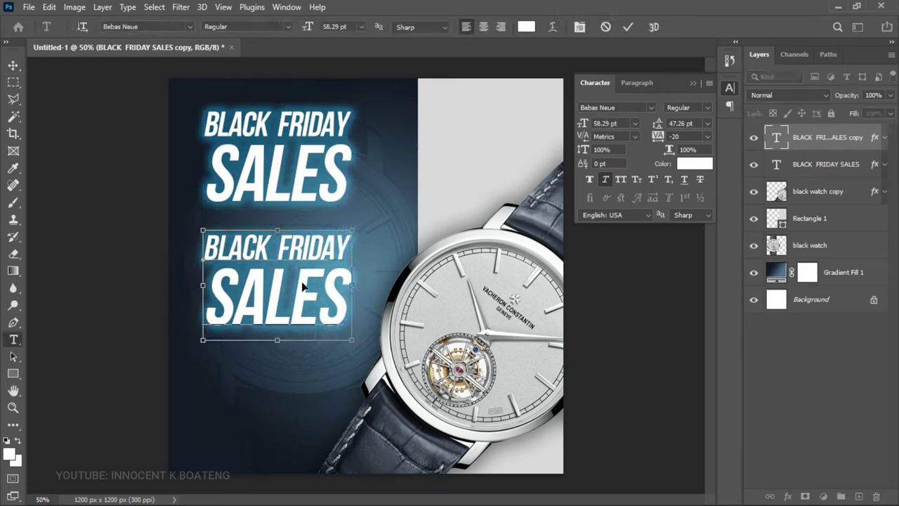
pyautogui.hotkey('ctrl', 'a')
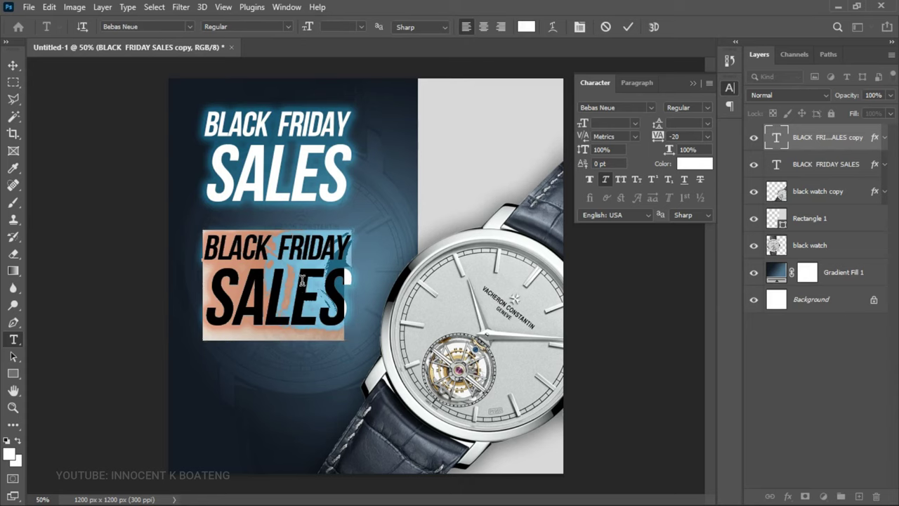
pyautogui.write('UP TO 50% OFF ON')
pyautogui.press('Return')
pyautogui.write('ALL PURCHASES')
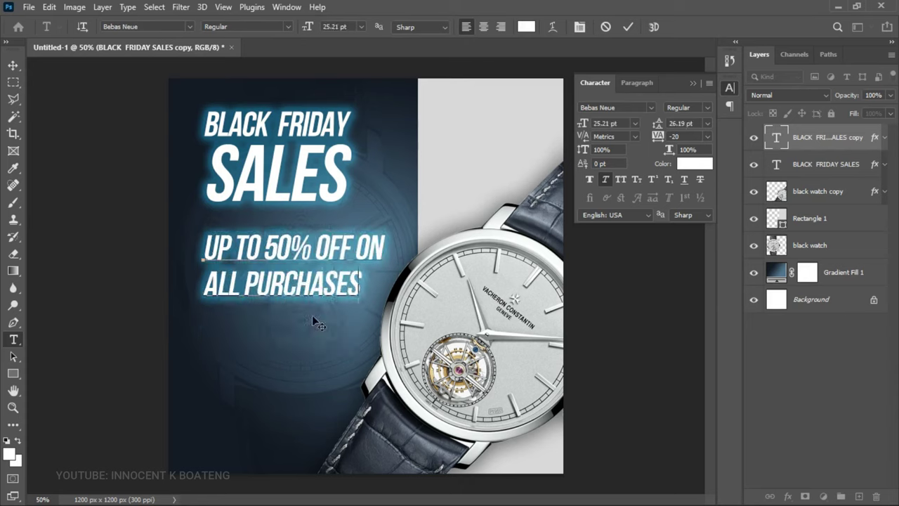
pyautogui.click(12, 66)
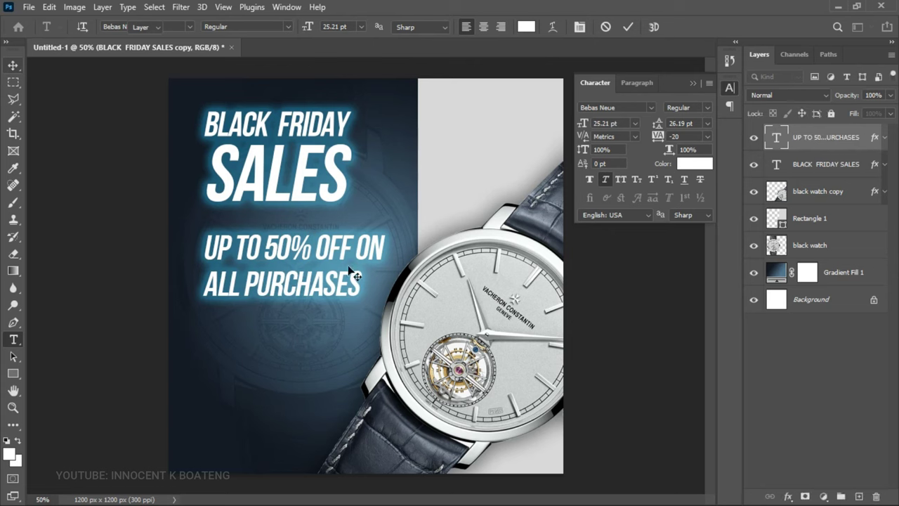
# Step: Shrink the discount text to about 64%
pyautogui.hotkey('ctrl', 't')
pyautogui.moveTo(385, 302); pyautogui.dragTo(288, 266)
pyautogui.press('Return')
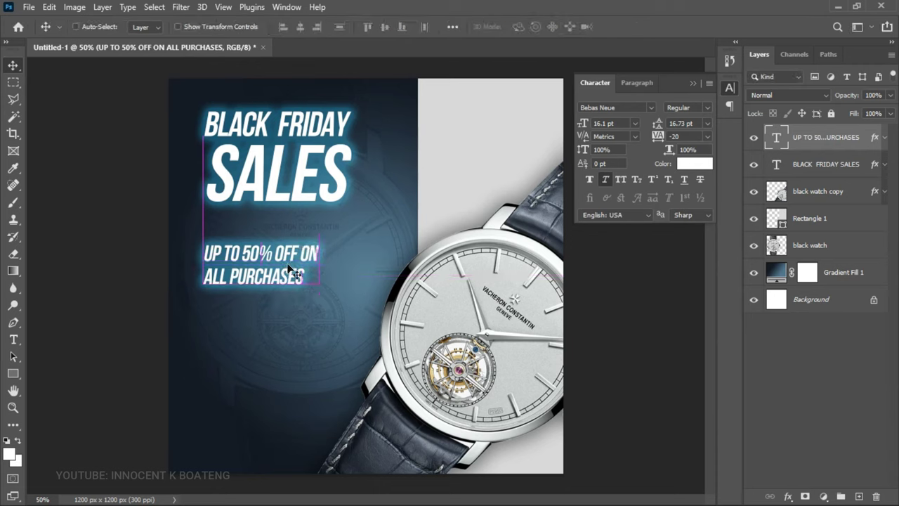
# Step: Recolour the discount text's outer glow to red ff0018 and raise its opacity to 65%
pyautogui.doubleClick(875, 141)
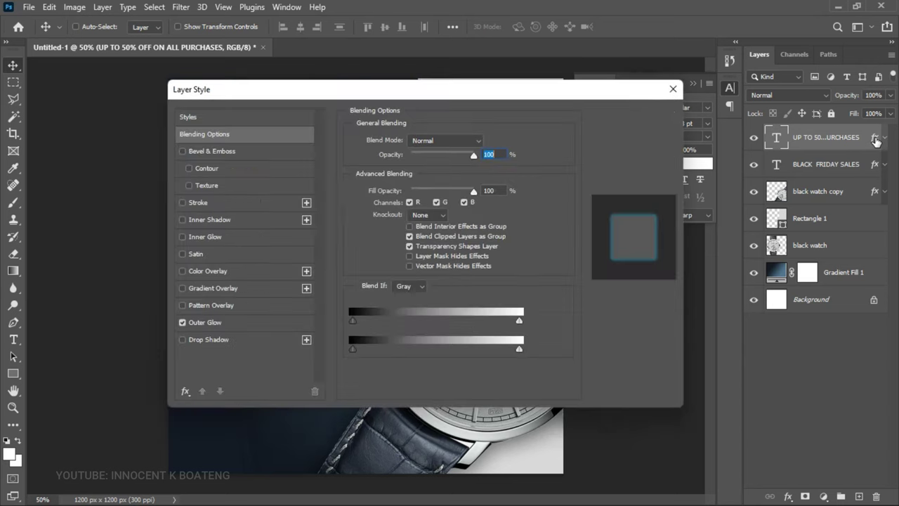
pyautogui.moveTo(199, 91); pyautogui.dragTo(385, 94)
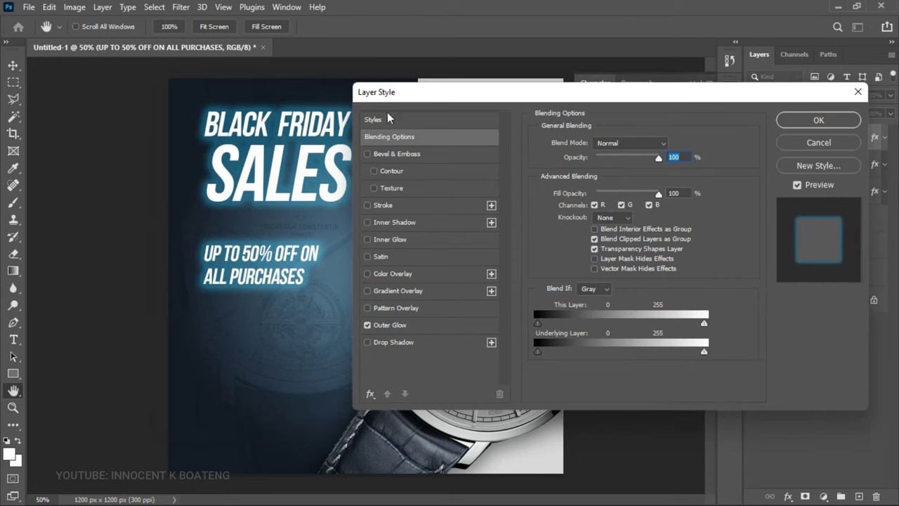
pyautogui.click(384, 311)
pyautogui.click(386, 326)
pyautogui.click(368, 307)
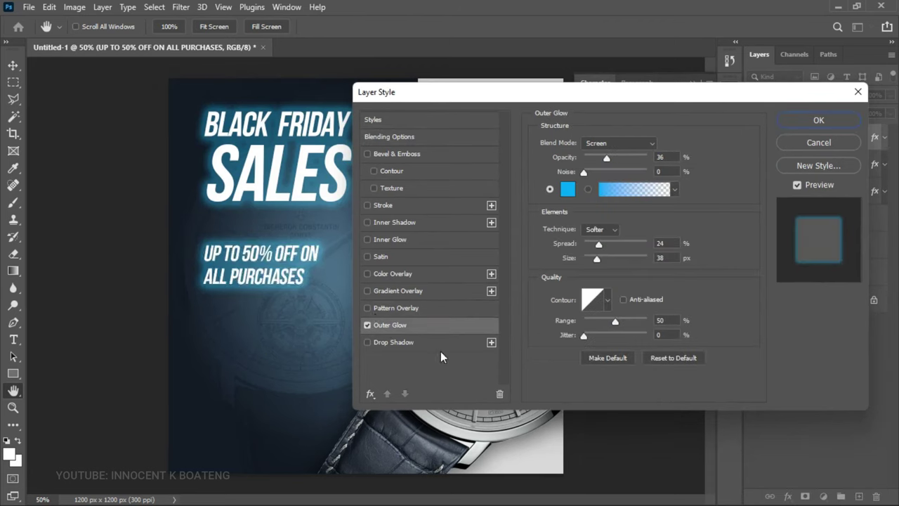
pyautogui.click(567, 189)
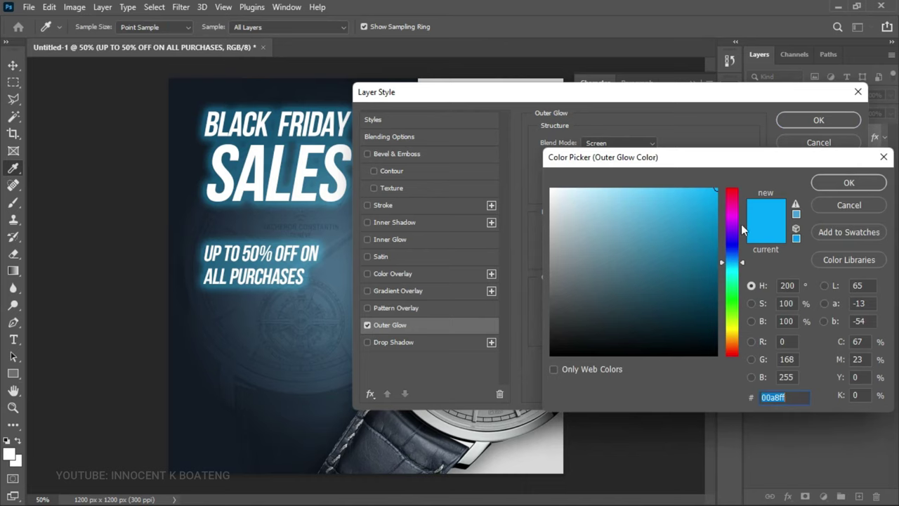
pyautogui.click(731, 196)
pyautogui.click(734, 192)
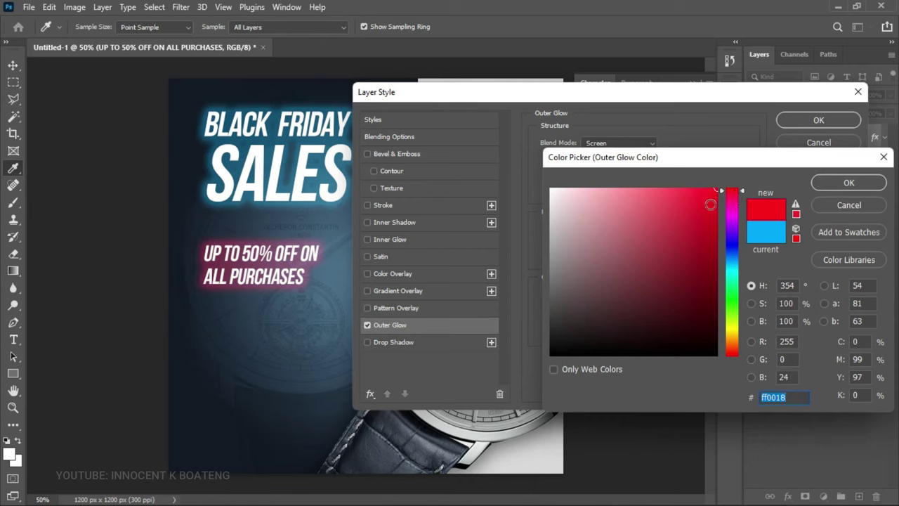
pyautogui.click(829, 183)
pyautogui.moveTo(611, 157); pyautogui.dragTo(625, 157)
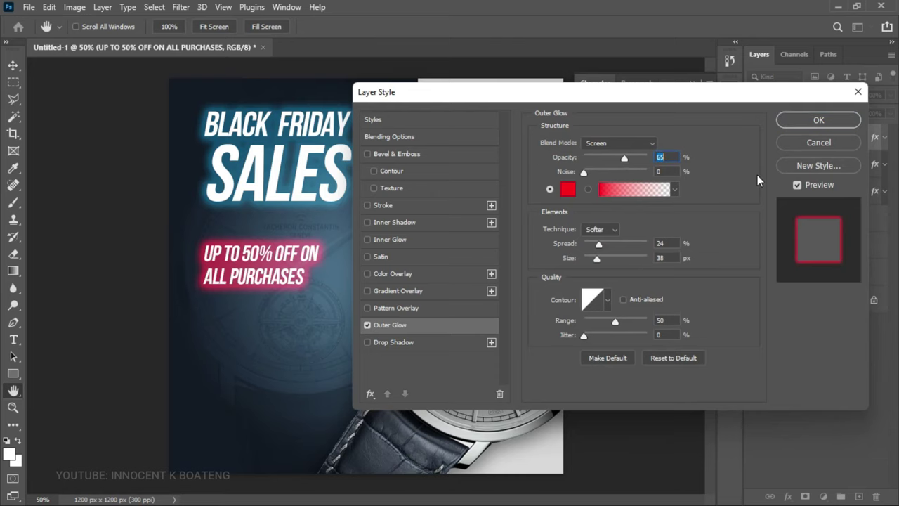
pyautogui.click(817, 121)
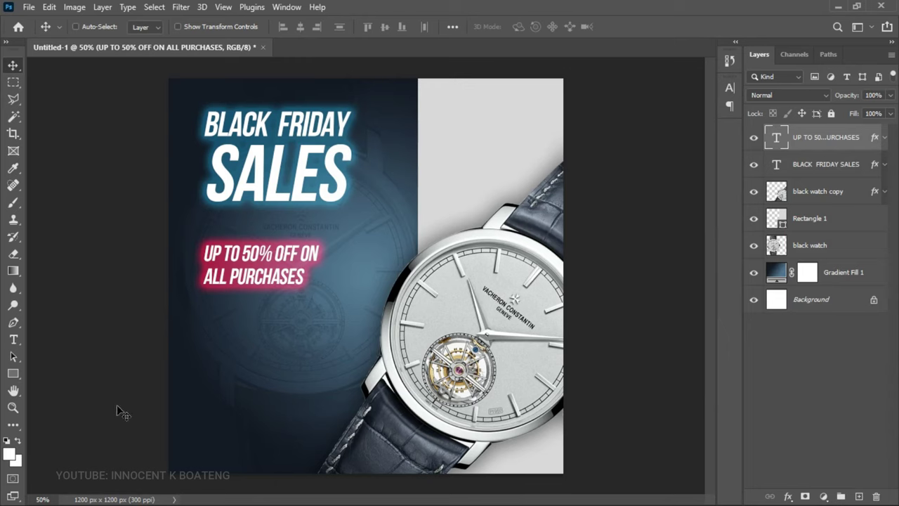
# Step: Draw a white rounded-rectangle button near the bottom left
pyautogui.rightClick(18, 373)
pyautogui.click(53, 387)
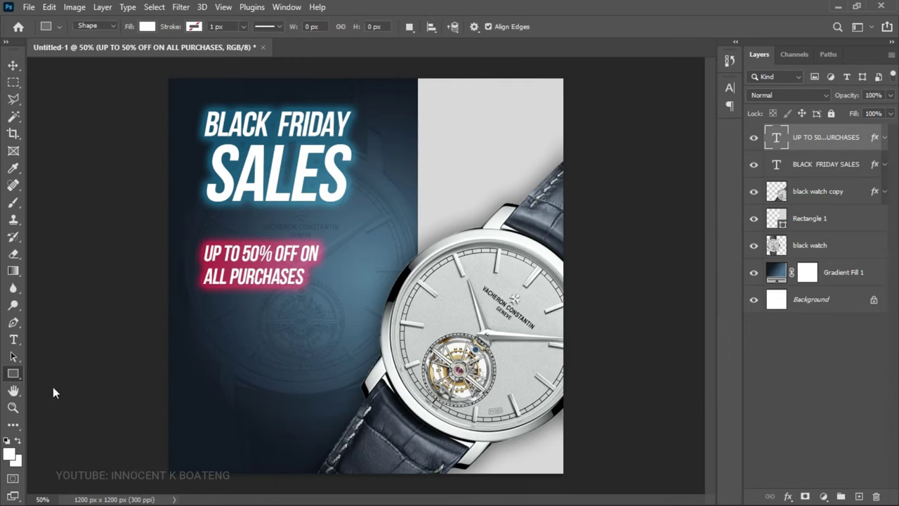
pyautogui.moveTo(205, 386); pyautogui.dragTo(313, 426)
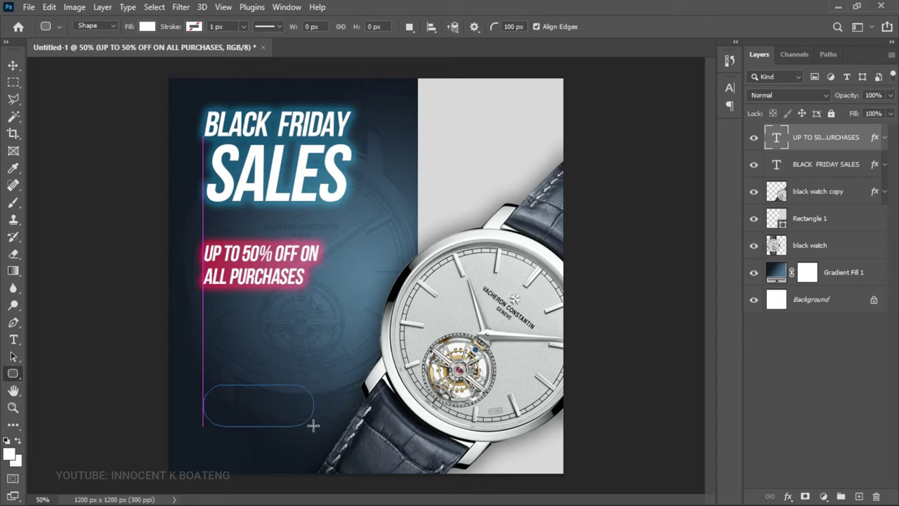
# Step: Add 'BUY NOW' text coloured 151d28, sampled from the dark background
pyautogui.press('t')
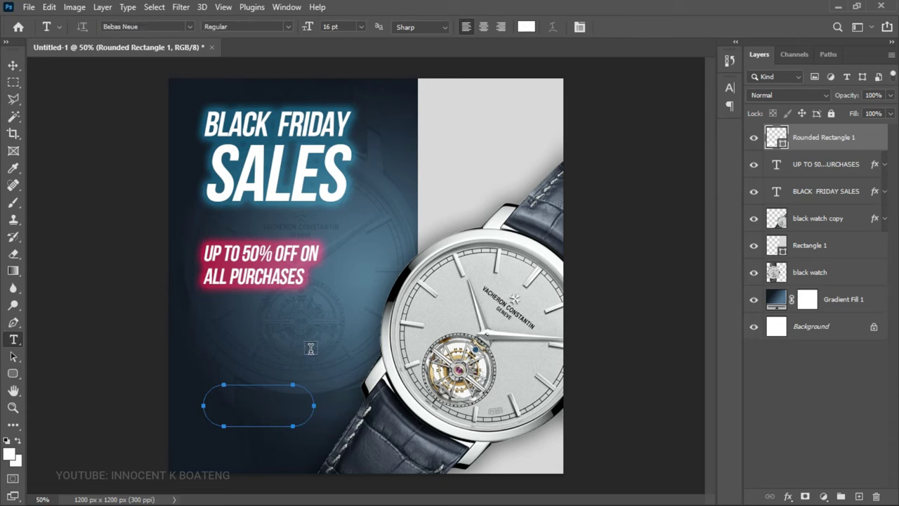
pyautogui.click(310, 349)
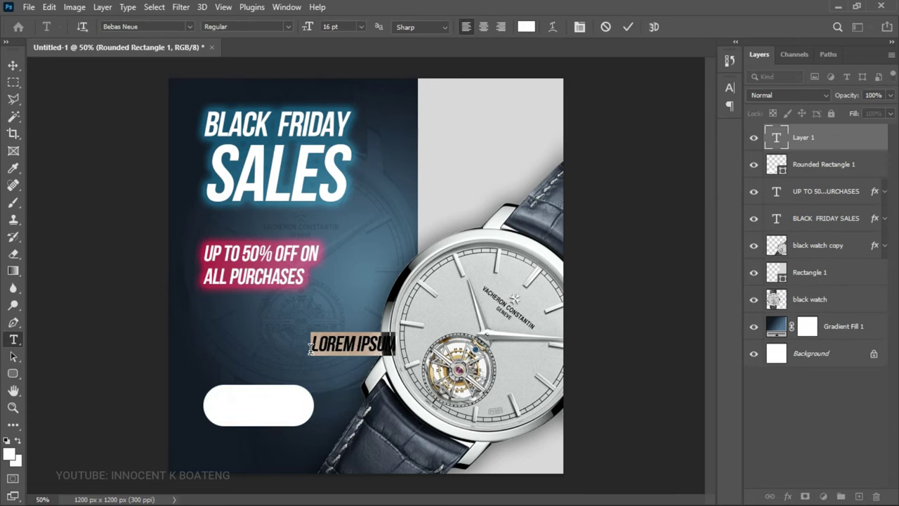
pyautogui.write('BU')
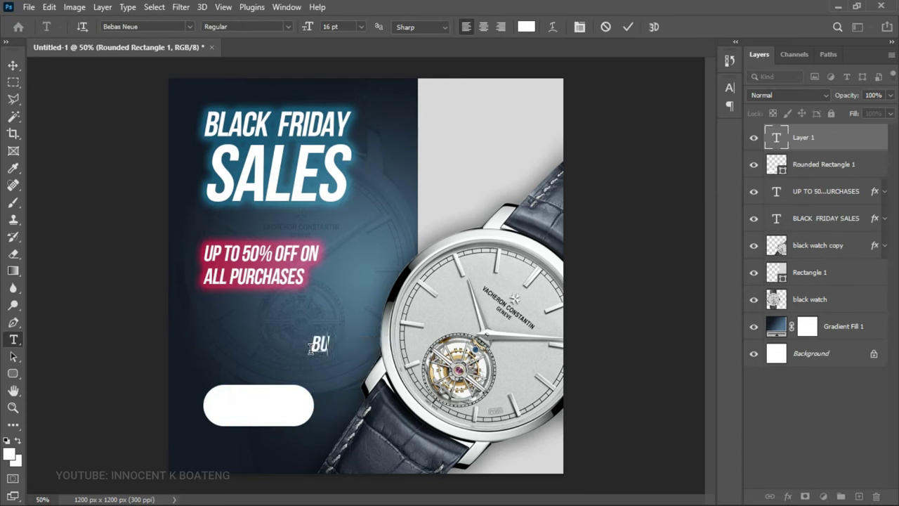
pyautogui.write('Y NOW')
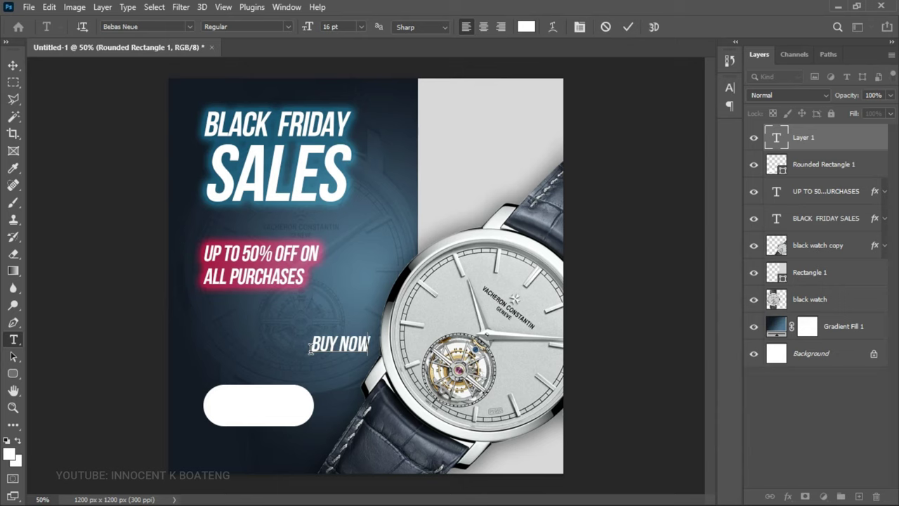
pyautogui.click(526, 27)
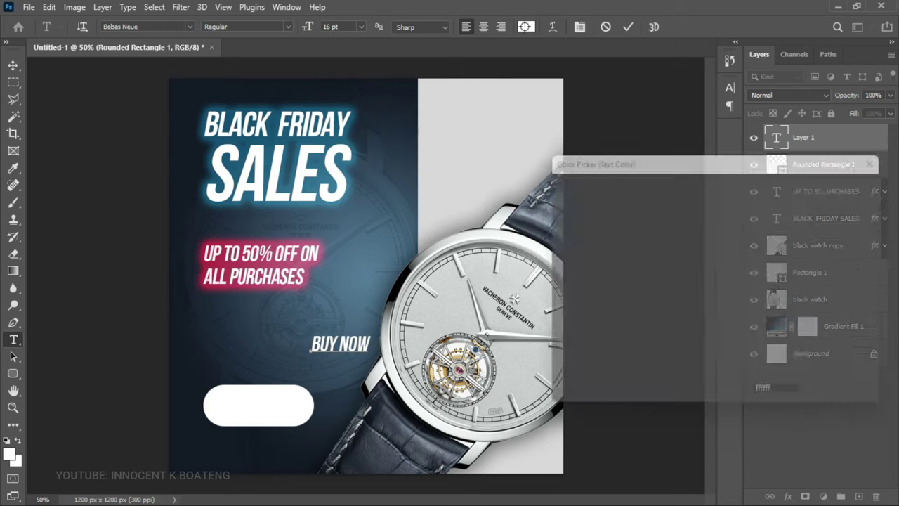
pyautogui.click(200, 364)
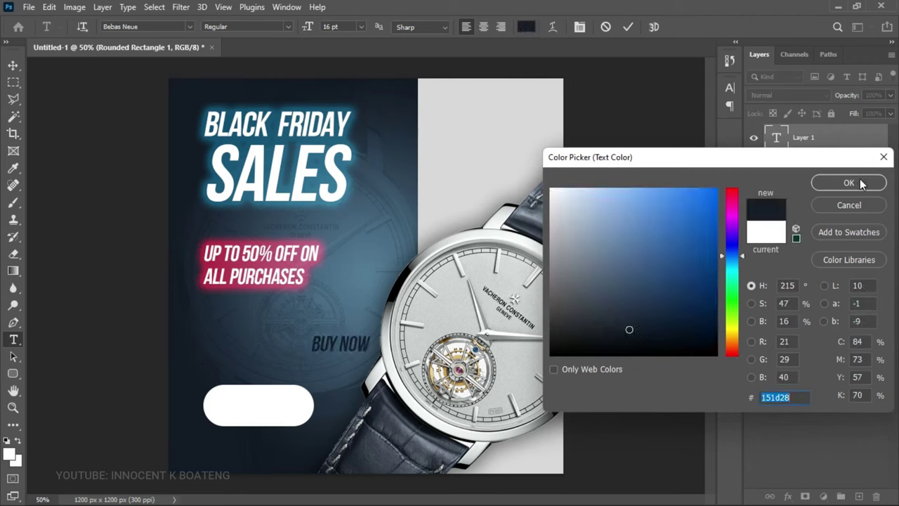
pyautogui.click(849, 183)
pyautogui.click(13, 64)
# Step: Move the BUY NOW text onto the button and enlarge it to fit
pyautogui.moveTo(352, 302); pyautogui.dragTo(269, 365)
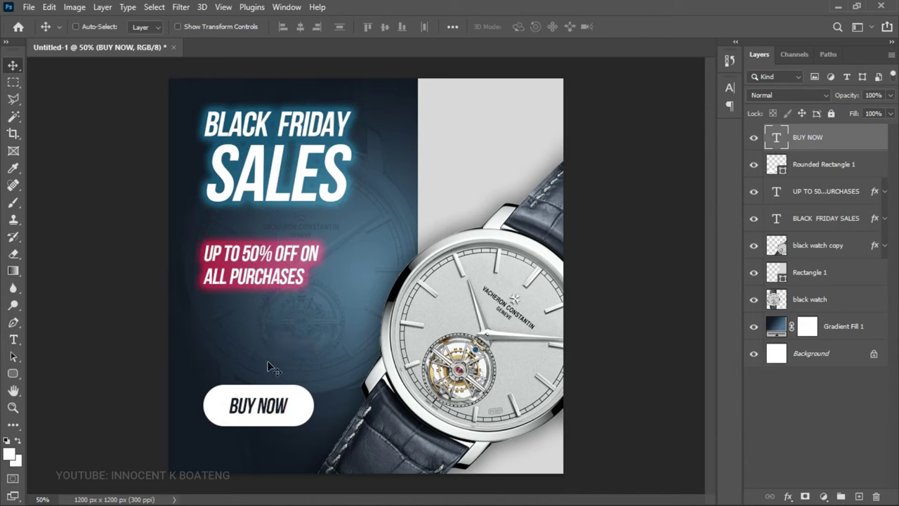
pyautogui.hotkey('ctrl', 't')
pyautogui.moveTo(288, 418)
pyautogui.mouseDown()
pyautogui.moveTo(306, 425)
pyautogui.moveTo(281, 415)
pyautogui.mouseUp()
pyautogui.press('Return')
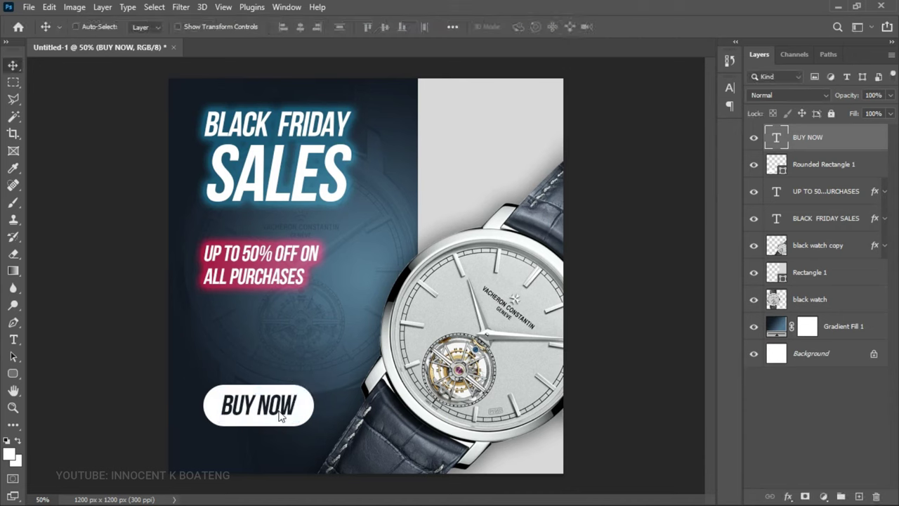
# Step: Copy the layer style of the BLACK FRIDAY SALES headline layer
pyautogui.rightClick(324, 159)
pyautogui.click(343, 169)
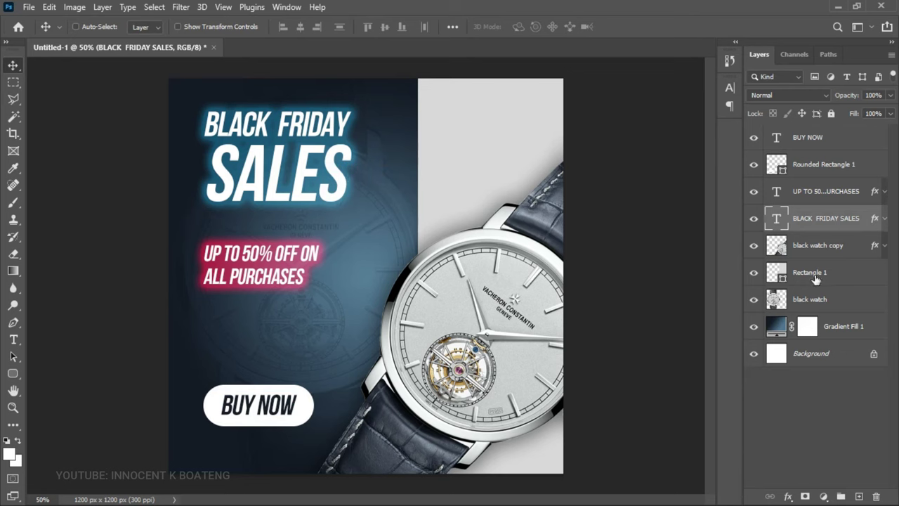
pyautogui.rightClick(834, 220)
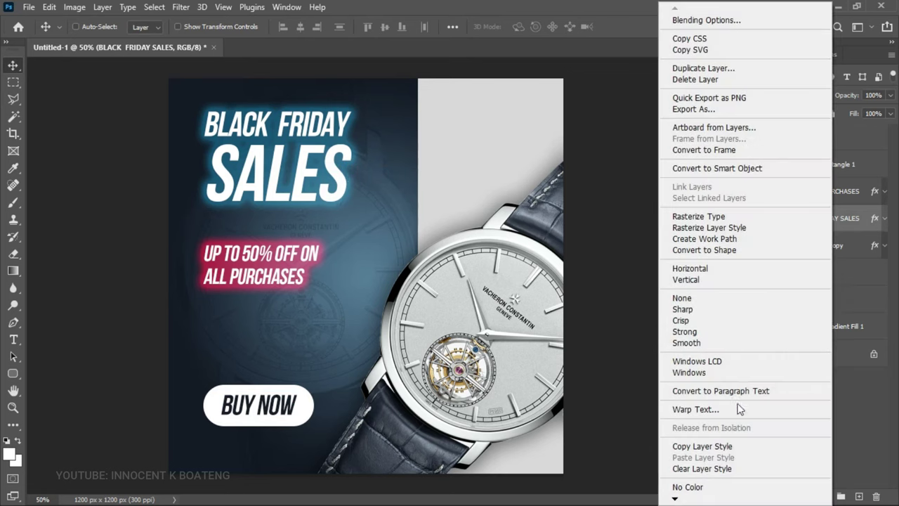
pyautogui.click(719, 447)
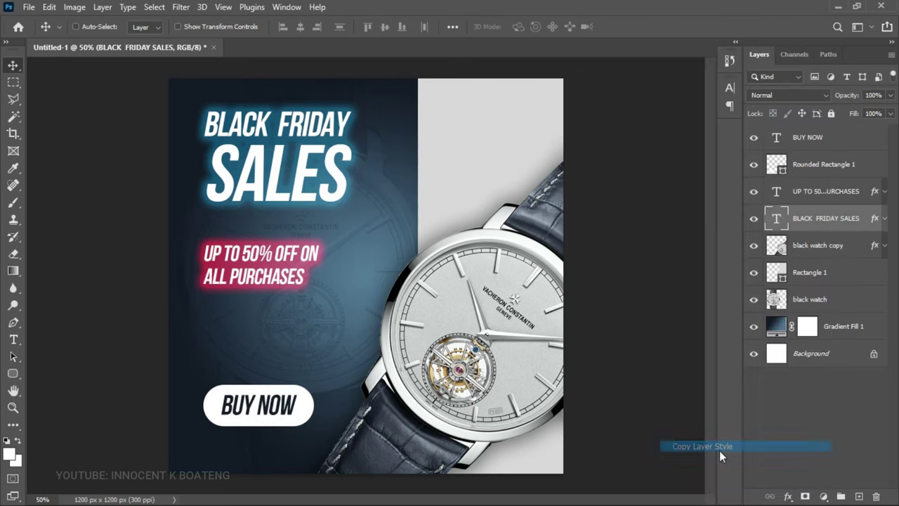
# Step: Paste the headline's glow style onto the Rounded Rectangle 1 button layer
pyautogui.click(830, 166)
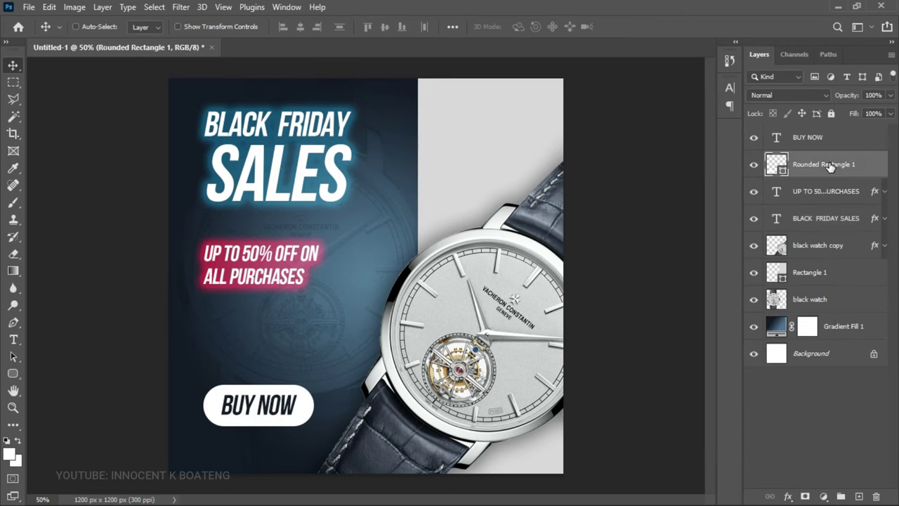
pyautogui.rightClick(831, 166)
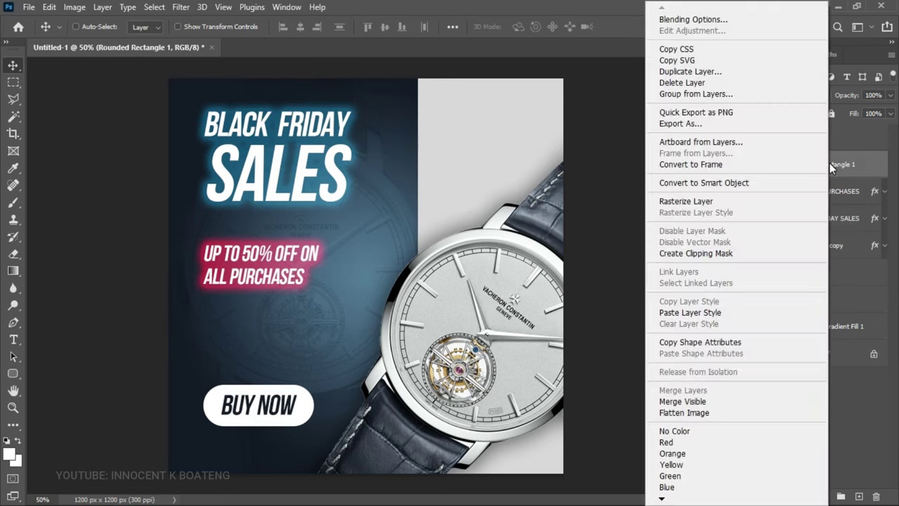
pyautogui.click(699, 312)
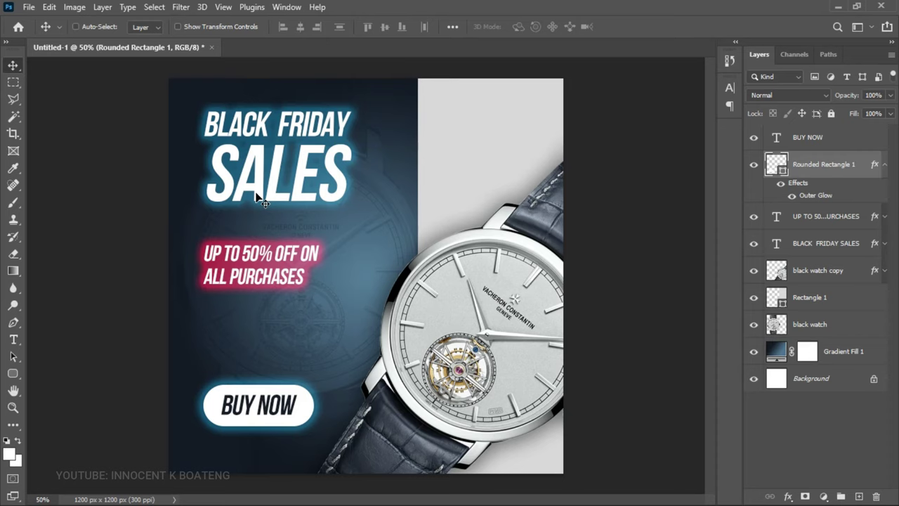
# Step: Draw a small triangle right of the headline and rotate it to point right
pyautogui.click(12, 375)
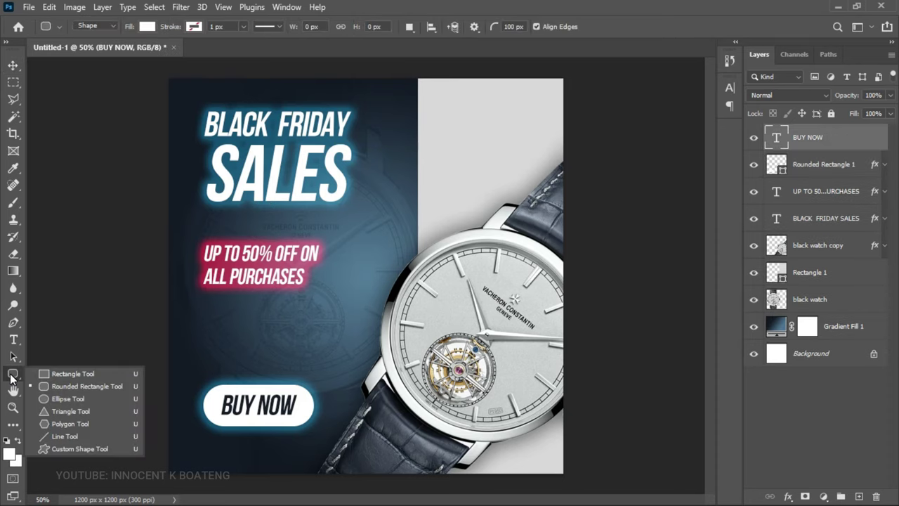
pyautogui.press('Escape')
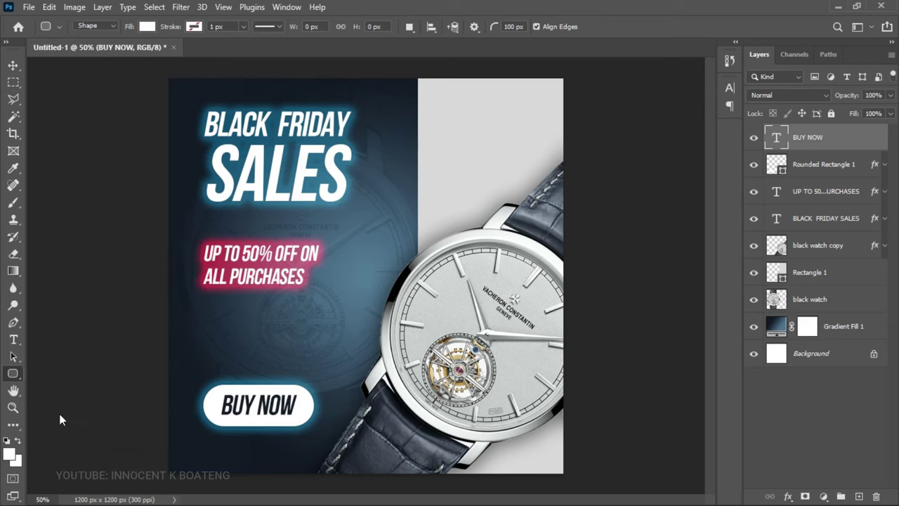
pyautogui.hotkey('shift', 'u')
pyautogui.hotkey('shift', 'u')
pyautogui.moveTo(363, 133); pyautogui.dragTo(418, 165)
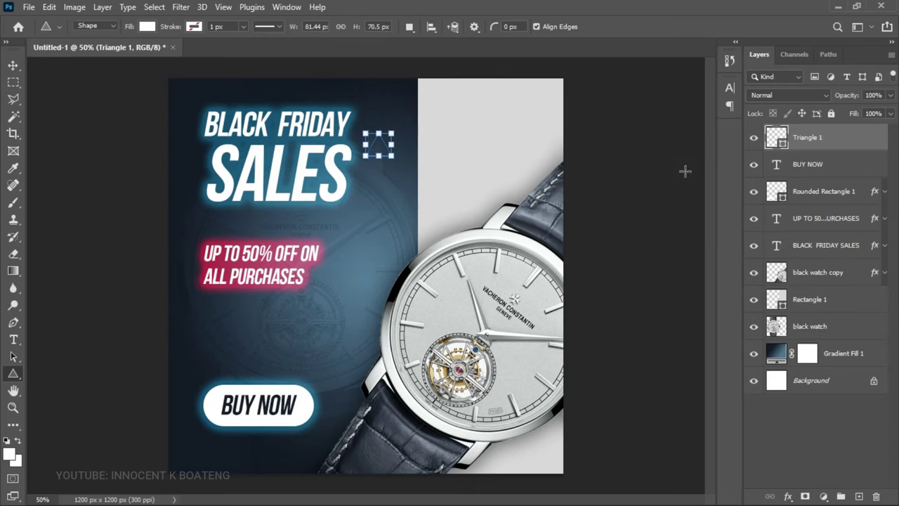
pyautogui.click(12, 66)
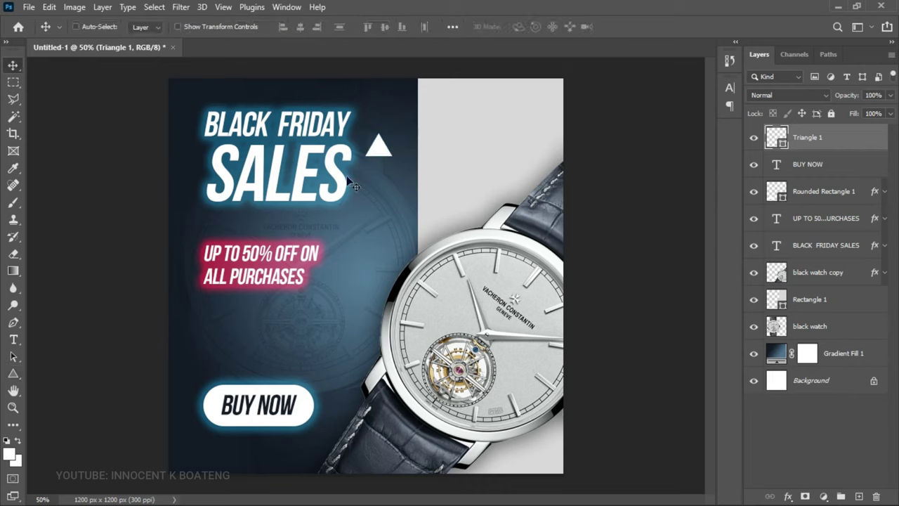
pyautogui.press('ctrl')
pyautogui.hotkey('ctrl', 't')
pyautogui.moveTo(403, 155); pyautogui.dragTo(382, 141)
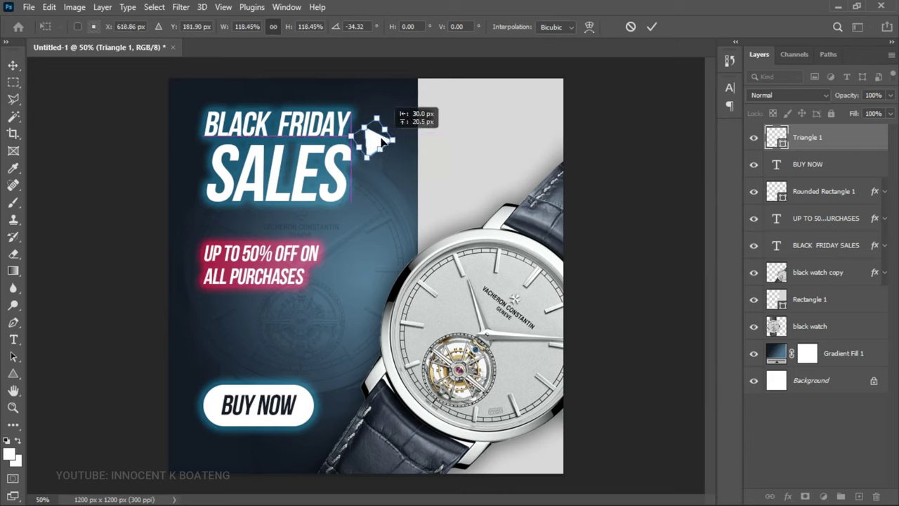
pyautogui.press('Return')
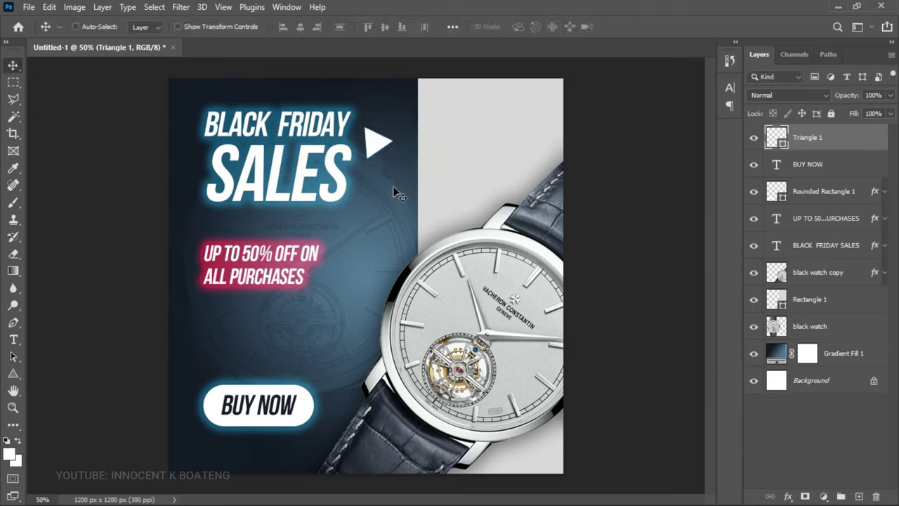
# Step: Duplicate the triangle and place the copy left of SALES
pyautogui.press('ctrl')
pyautogui.moveTo(375, 135); pyautogui.dragTo(192, 161)
pyautogui.hotkey('ctrl', 't')
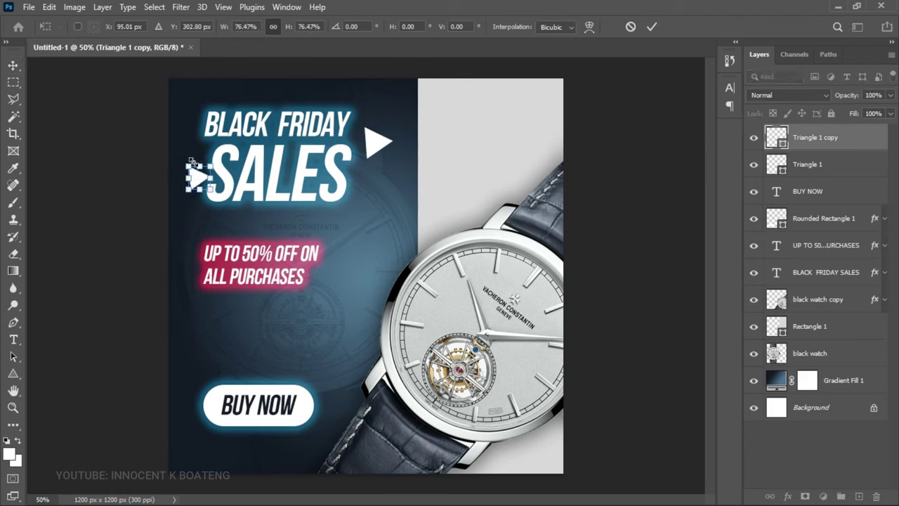
pyautogui.press('Return')
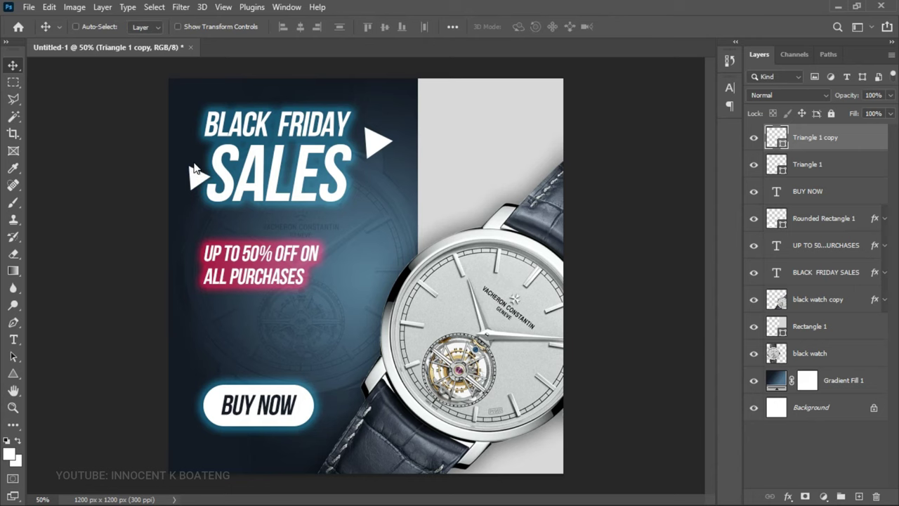
# Step: Duplicate the triangle again and place it beside the lower right of SALES
pyautogui.hotkey('ctrl', 'j')
pyautogui.moveTo(199, 171); pyautogui.dragTo(358, 205)
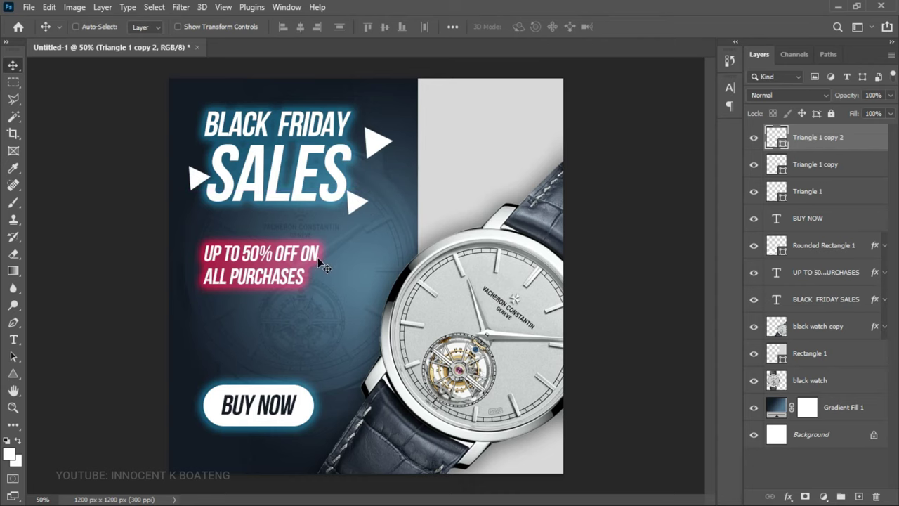
pyautogui.hotkey('ctrl', 'o')
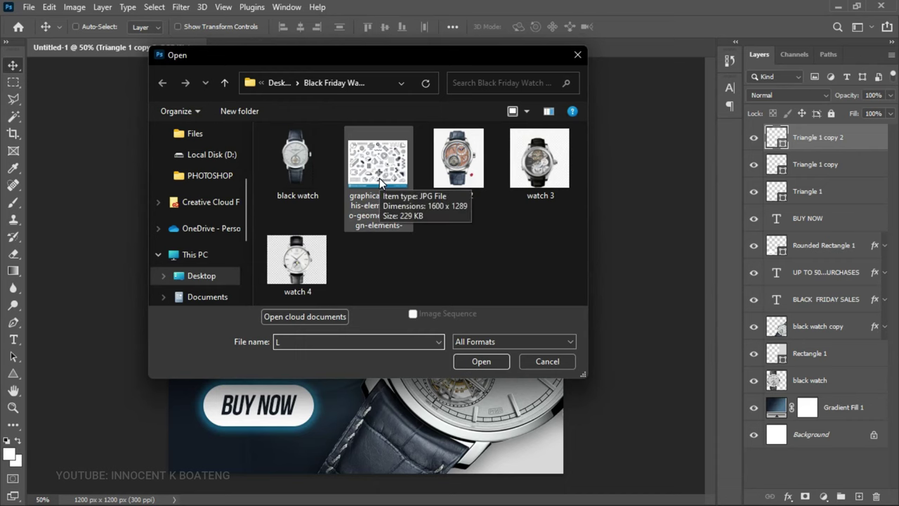
# Step: Open the Memphis elements image, unlock it, and delete its white background with Magic Wand
pyautogui.doubleClick(364, 186)
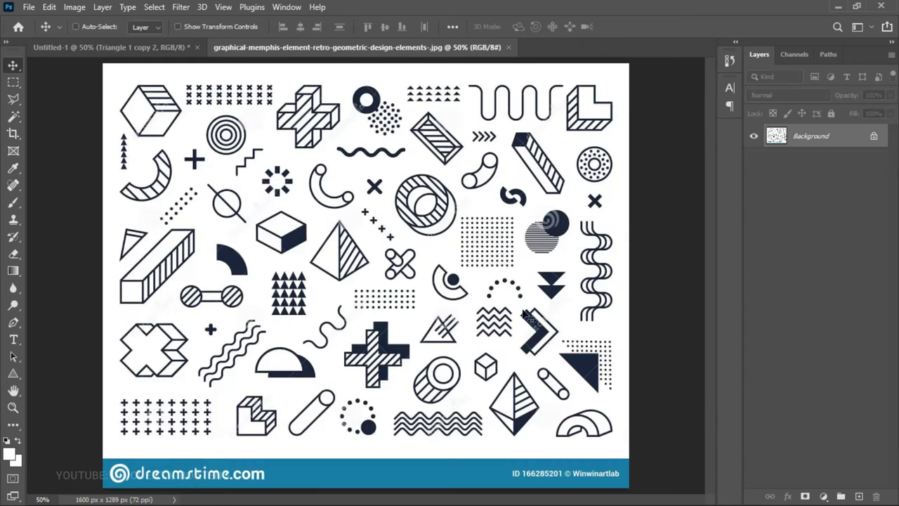
pyautogui.click(874, 136)
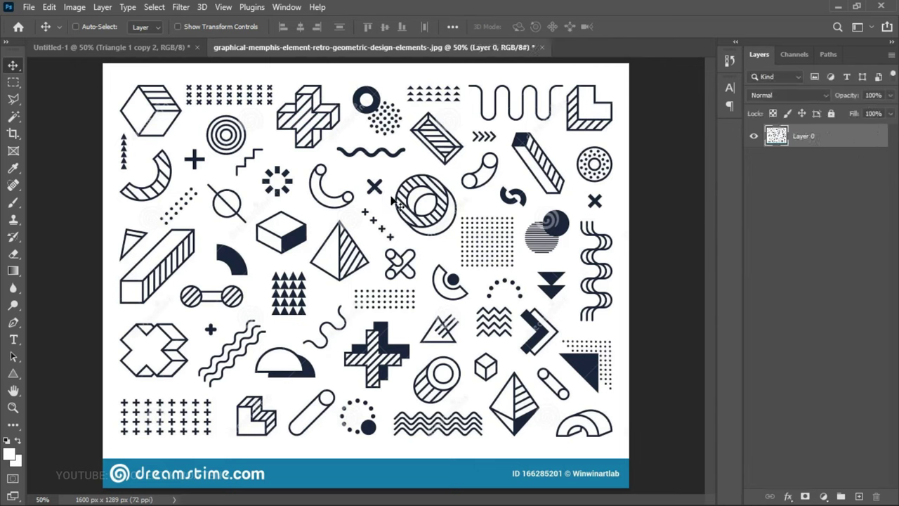
pyautogui.press('w')
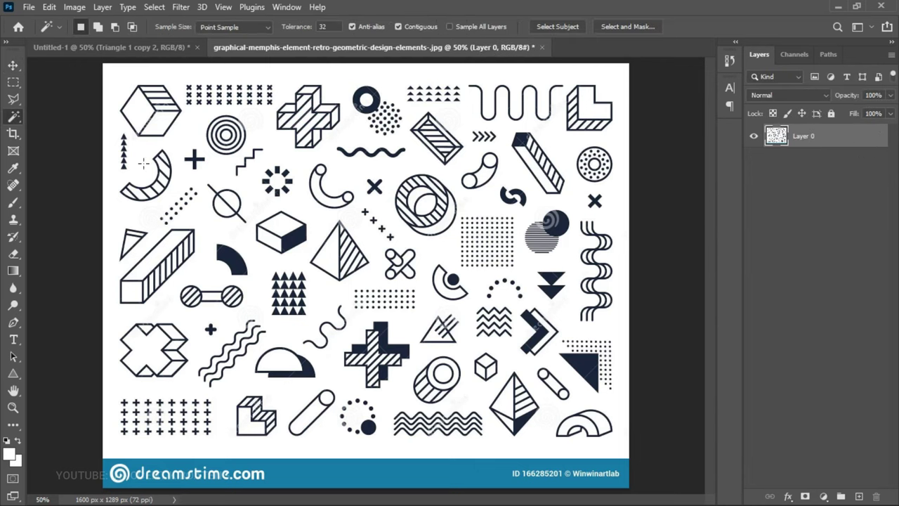
pyautogui.rightClick(12, 116)
pyautogui.click(70, 142)
pyautogui.click(295, 163)
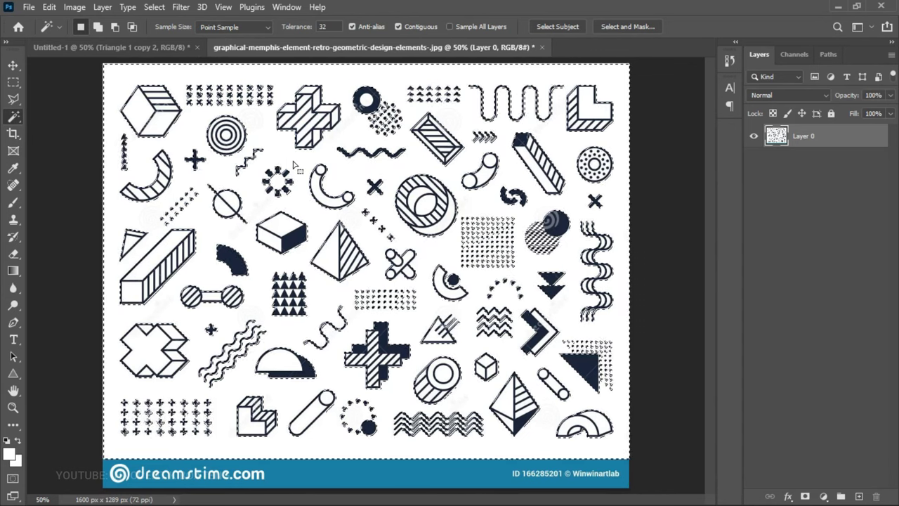
pyautogui.press('Delete')
pyautogui.hotkey('ctrl', 'd')
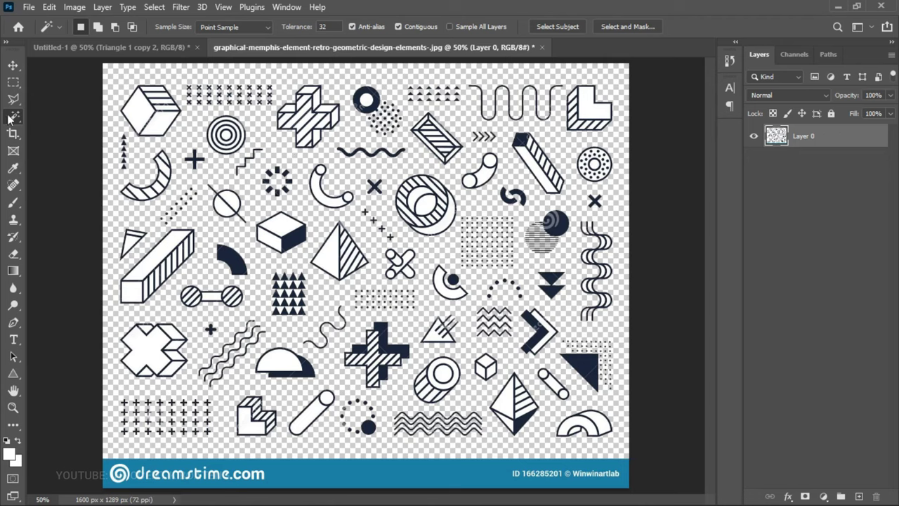
# Step: Copy the central dot grid to its own layer and drag it into the flyer above BUY NOW
pyautogui.click(9, 84)
pyautogui.click(70, 82)
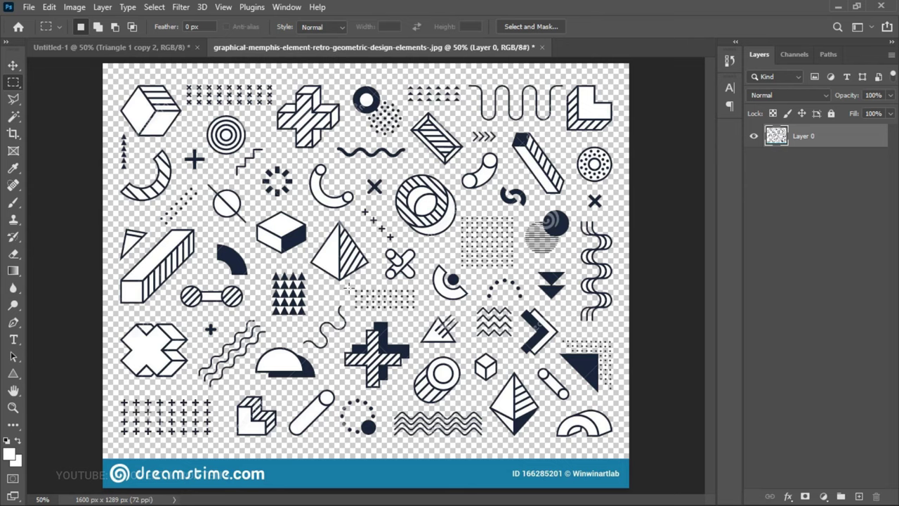
pyautogui.moveTo(352, 286); pyautogui.dragTo(420, 312)
pyautogui.hotkey('ctrl', 'j')
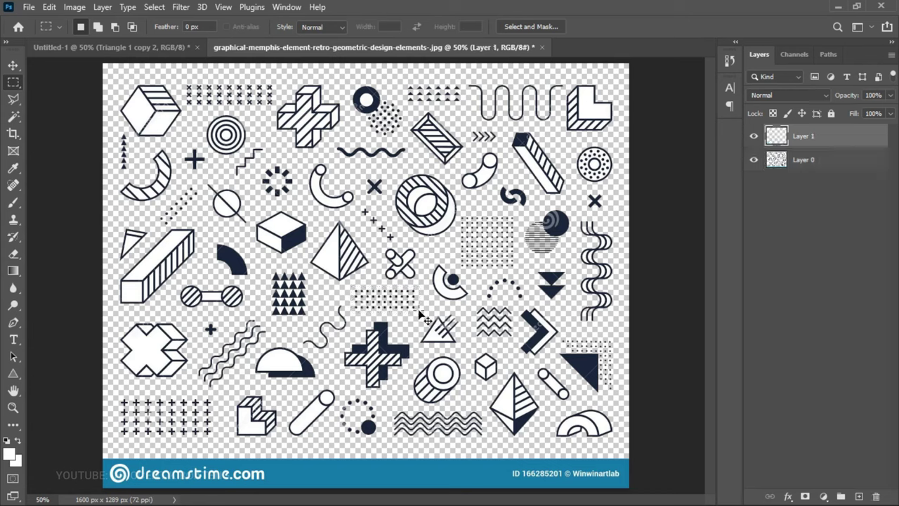
pyautogui.press('v')
pyautogui.moveTo(388, 306); pyautogui.dragTo(230, 306)
pyautogui.moveTo(251, 338)
pyautogui.mouseDown()
pyautogui.moveTo(260, 337)
pyautogui.moveTo(253, 343)
pyautogui.mouseUp()
# Step: Add an ffffff Color Overlay to the dots layer to make it white
pyautogui.rightClick(829, 135)
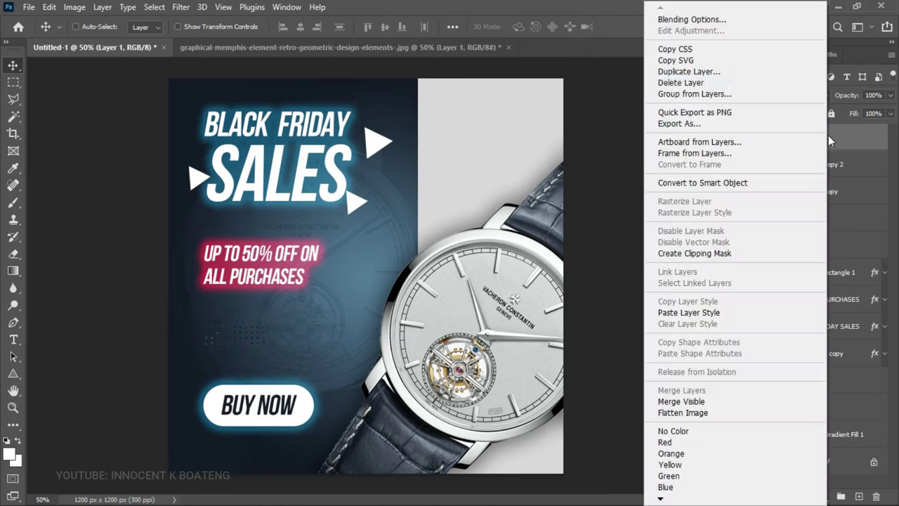
pyautogui.click(721, 20)
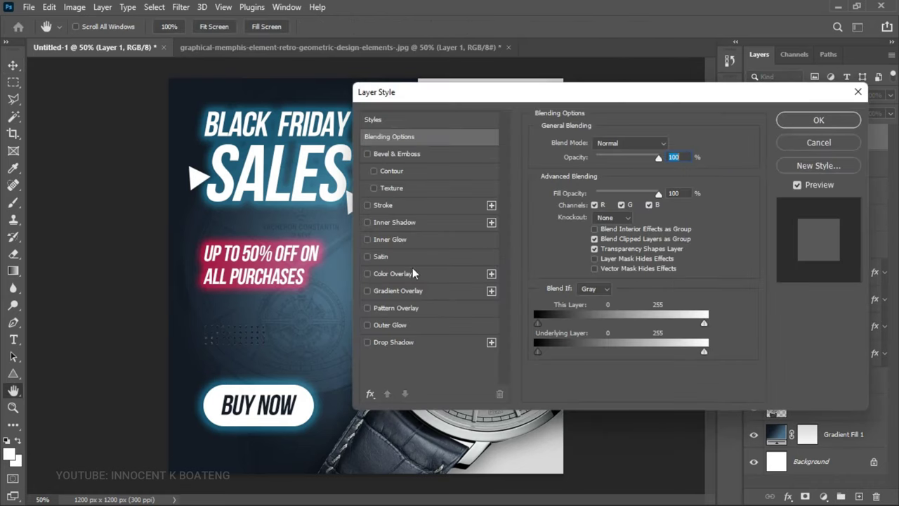
pyautogui.click(399, 273)
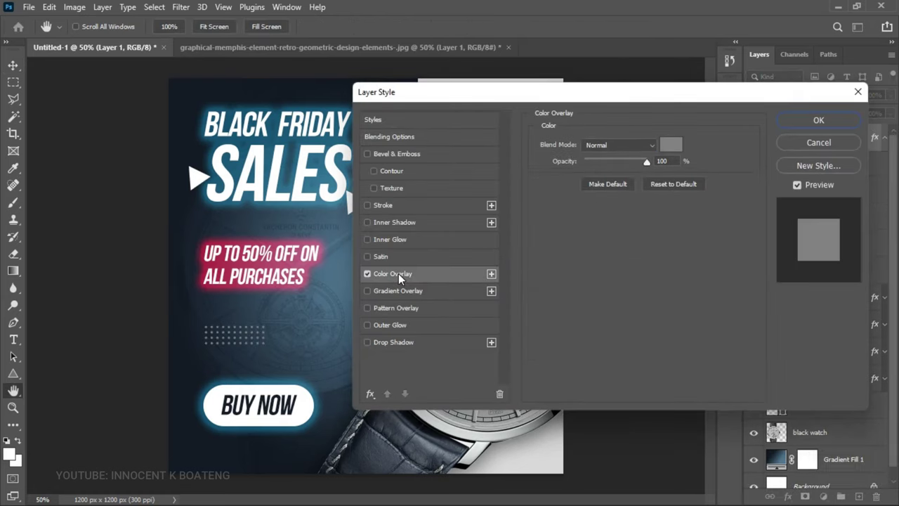
pyautogui.click(671, 149)
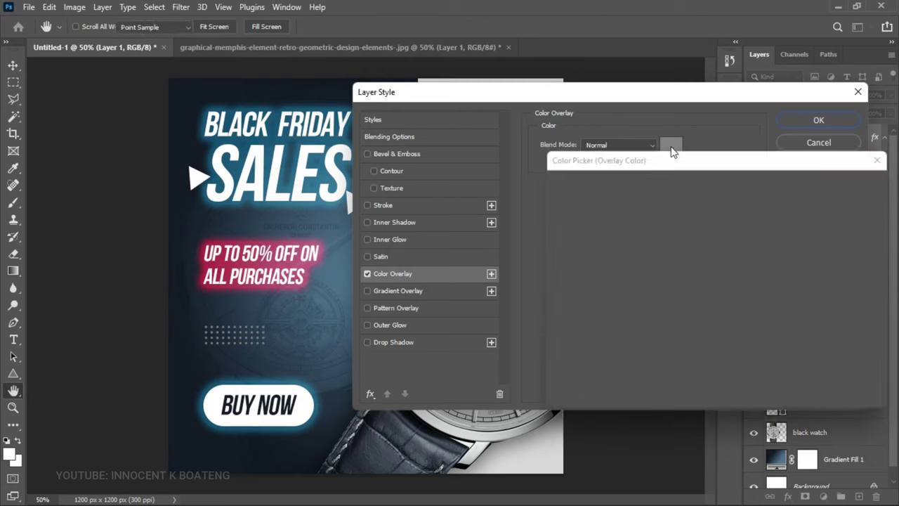
pyautogui.write('ffffff')
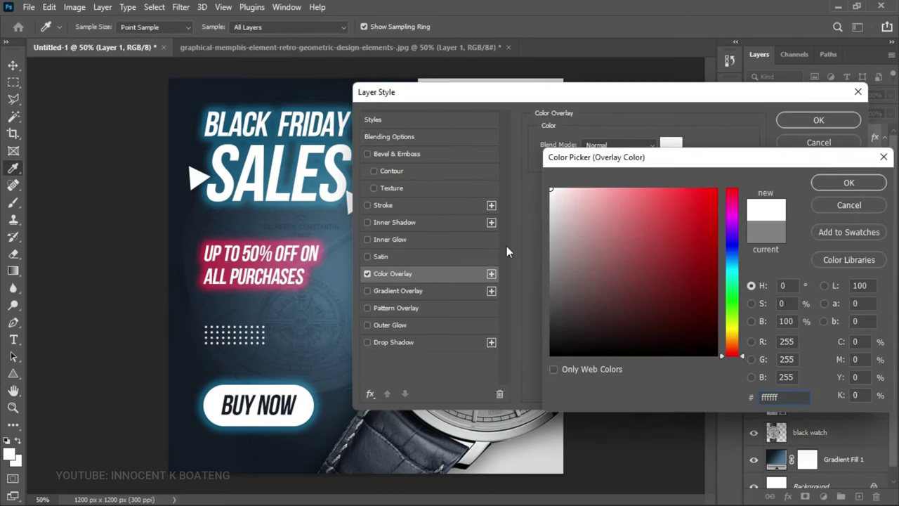
pyautogui.click(849, 183)
pyautogui.click(824, 125)
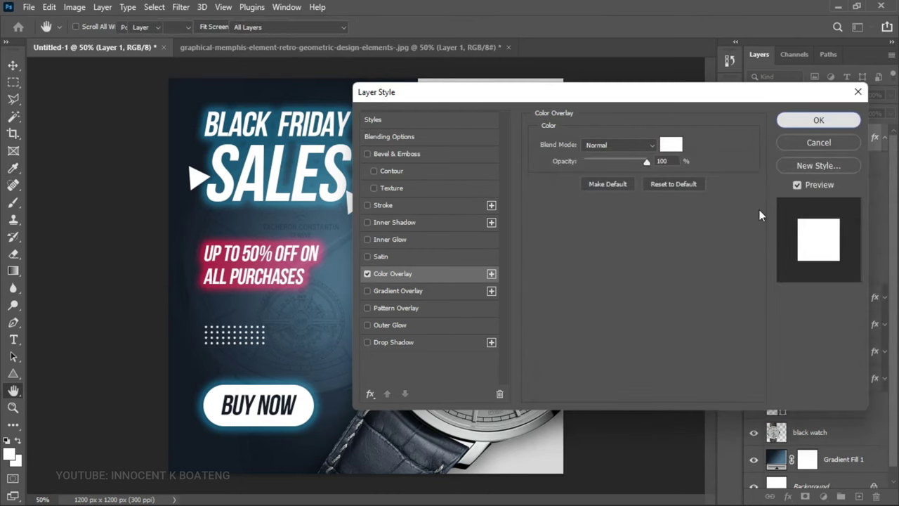
# Step: Enlarge the dot grid to about 136%
pyautogui.hotkey('ctrl', 't')
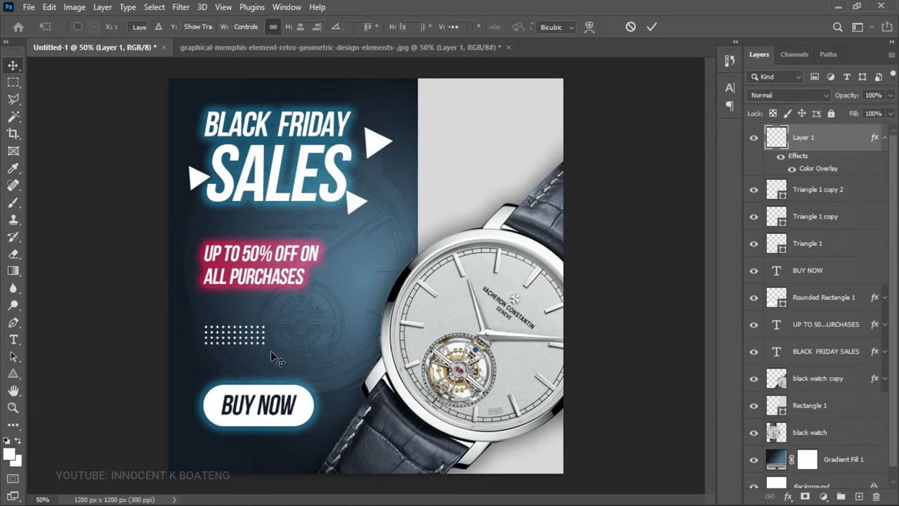
pyautogui.moveTo(266, 348); pyautogui.dragTo(289, 353)
pyautogui.press('Return')
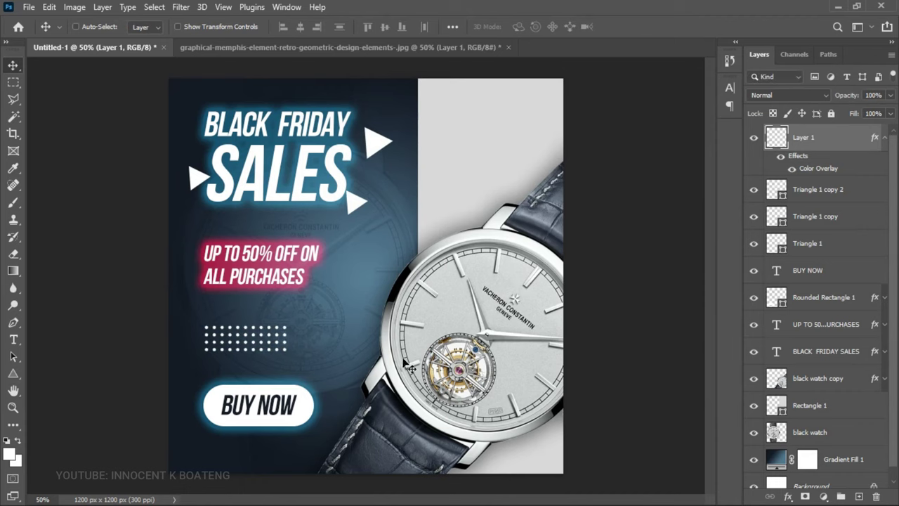
# Step: In the Memphis image, merge layers and copy the small triangle row to a new layer
pyautogui.click(341, 46)
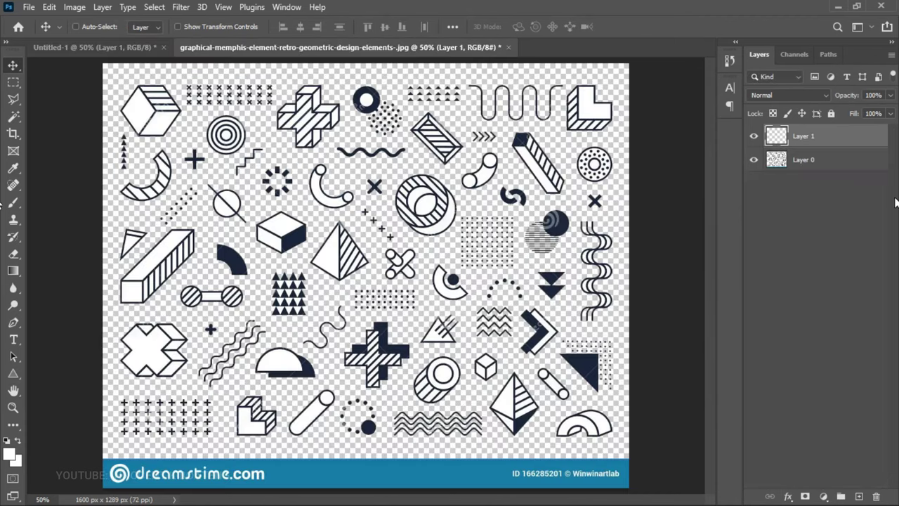
pyautogui.hotkey('ctrl', 'e')
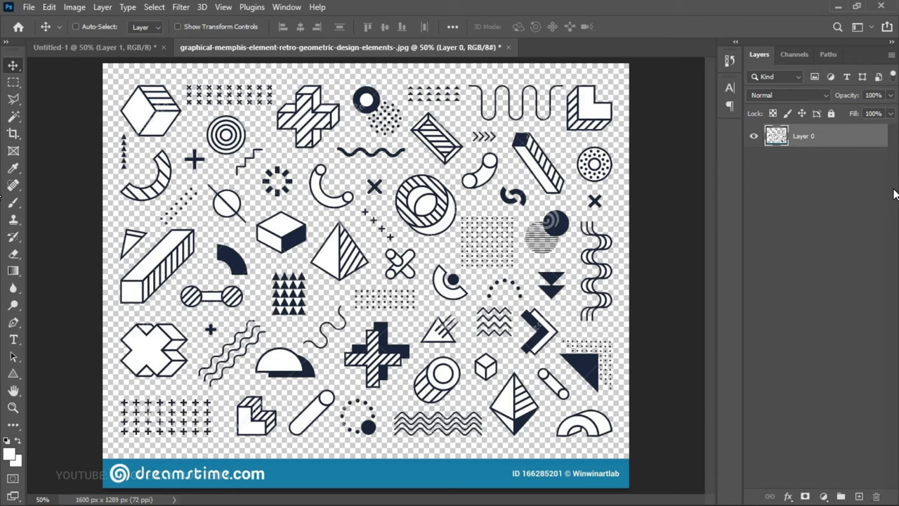
pyautogui.click(13, 82)
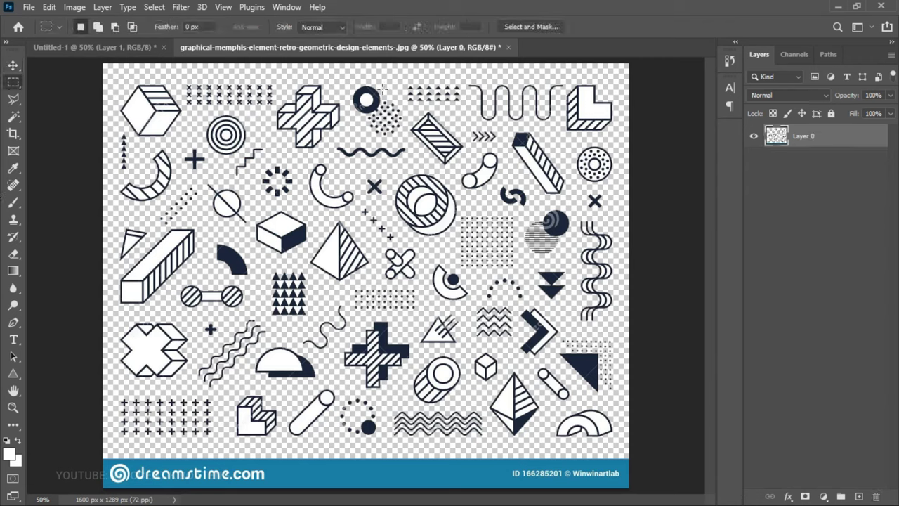
pyautogui.moveTo(402, 79); pyautogui.dragTo(465, 107)
pyautogui.hotkey('ctrl', 'j')
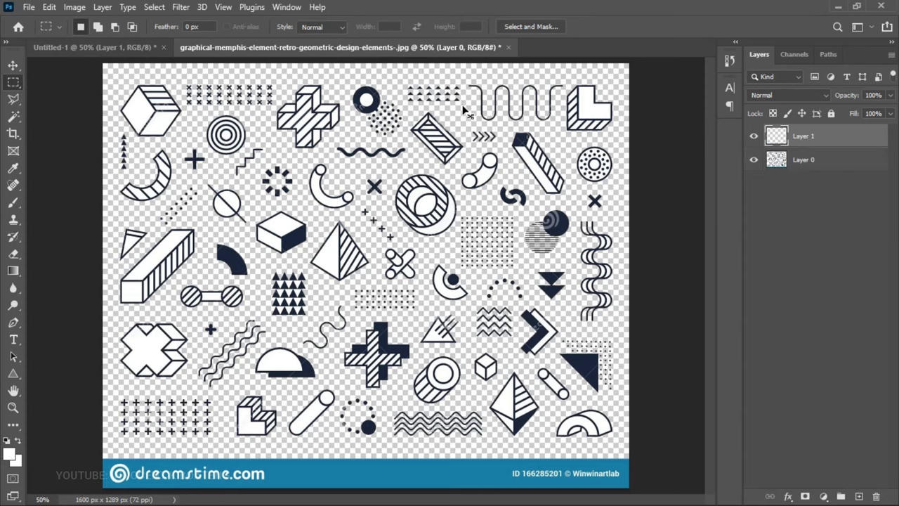
# Step: Drag the triangle strip into the flyer's top and scale it to about 129%
pyautogui.press('v')
pyautogui.moveTo(378, 95); pyautogui.dragTo(378, 90)
pyautogui.click(149, 49)
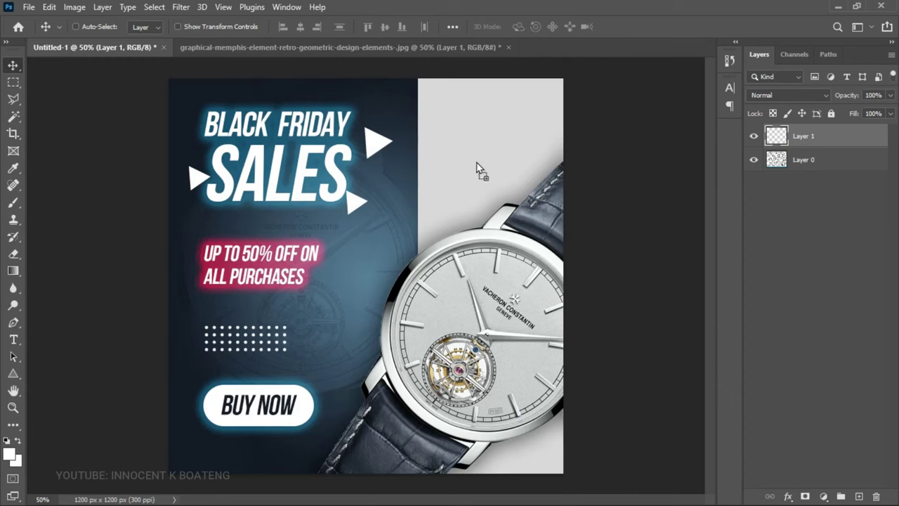
pyautogui.moveTo(492, 128); pyautogui.dragTo(514, 118)
pyautogui.hotkey('ctrl', 't')
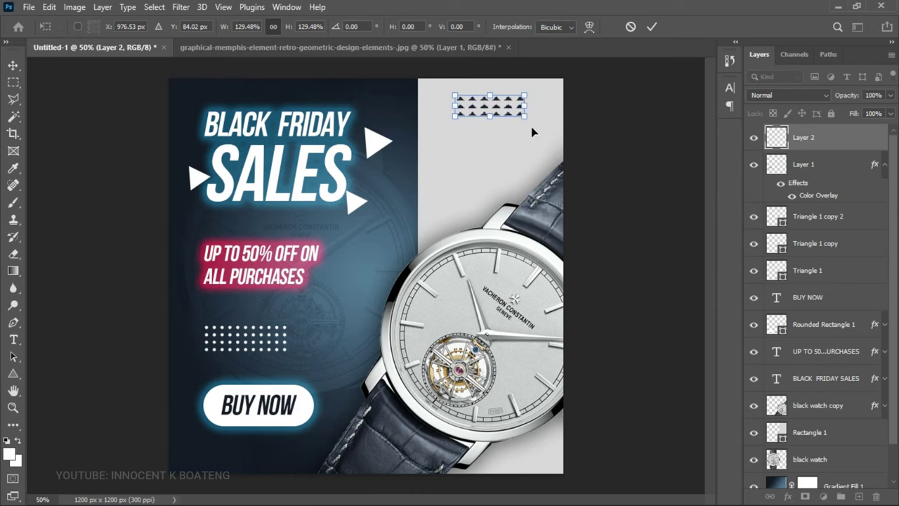
pyautogui.press('Return')
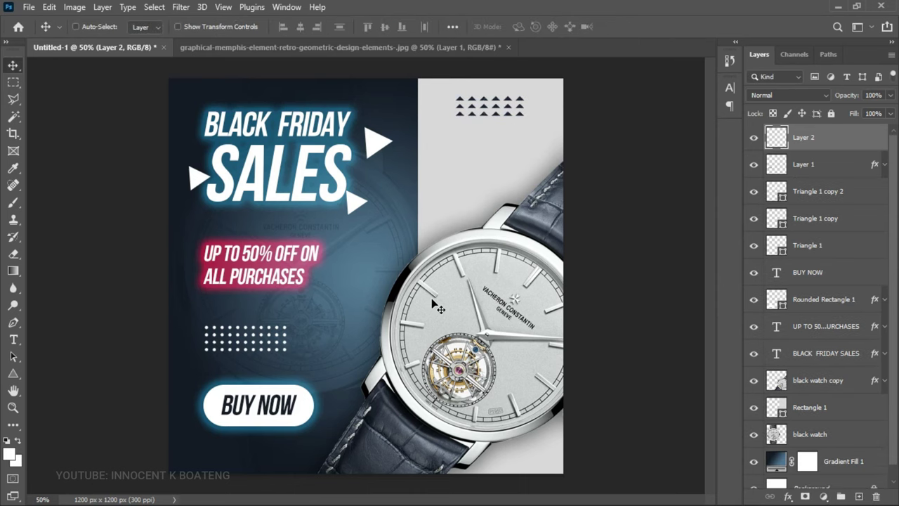